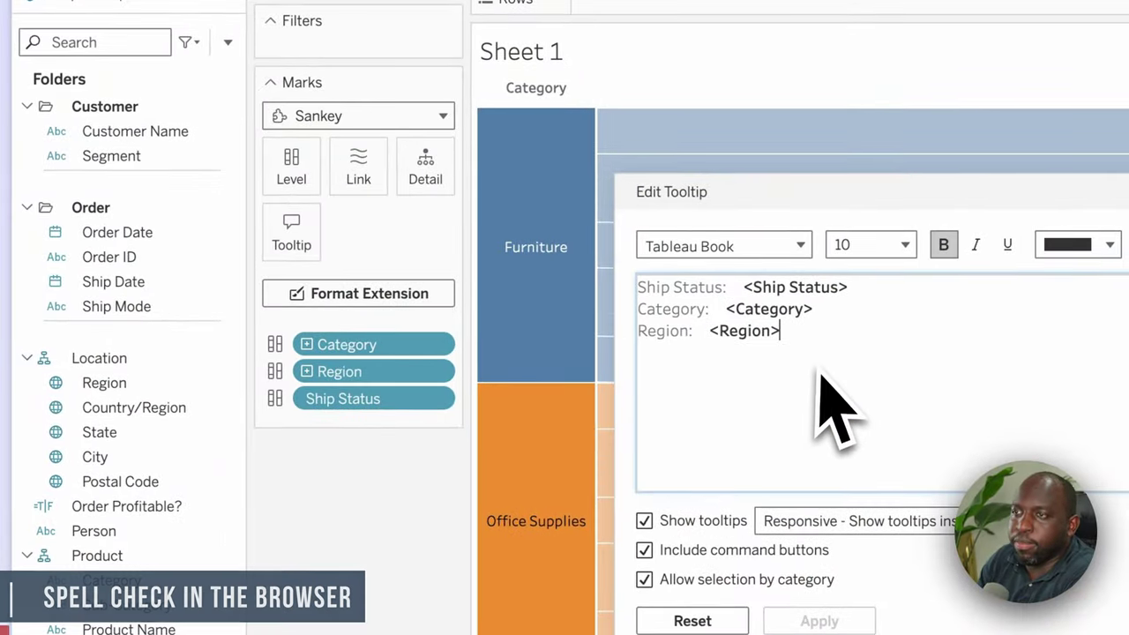
# Step: Add the misspelled proposal sentence on a new line below the tooltip's Region line
pyautogui.press('Return')
pyautogui.press('Return')
pyautogui.write("We've receive a new proposal for the projet. I will keep you infomed about how things go")
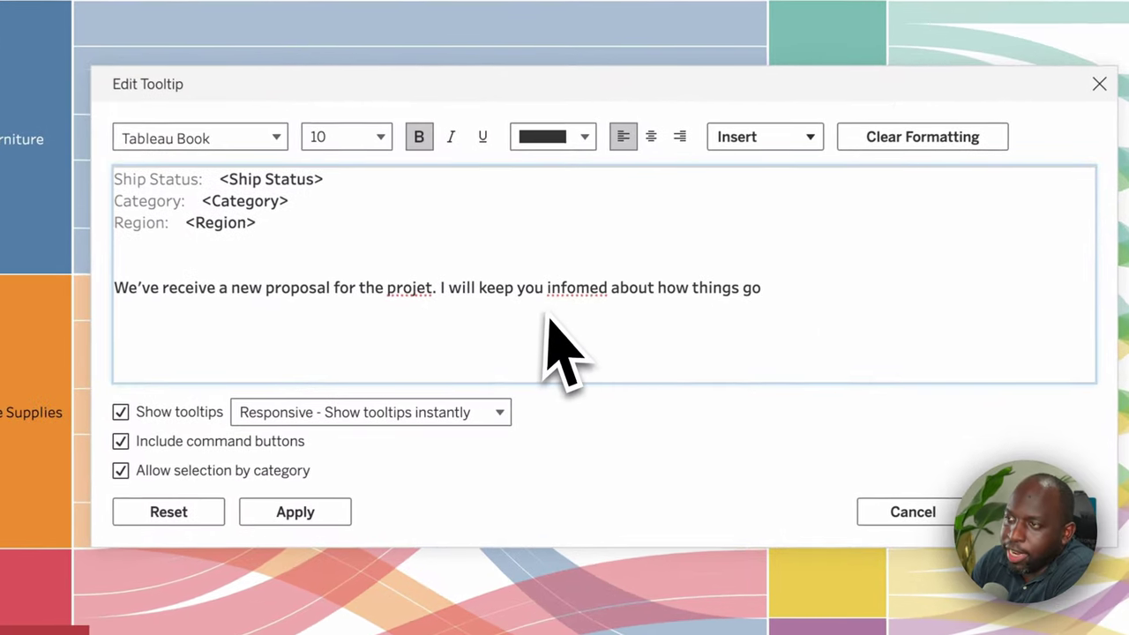
pyautogui.click(553, 328)
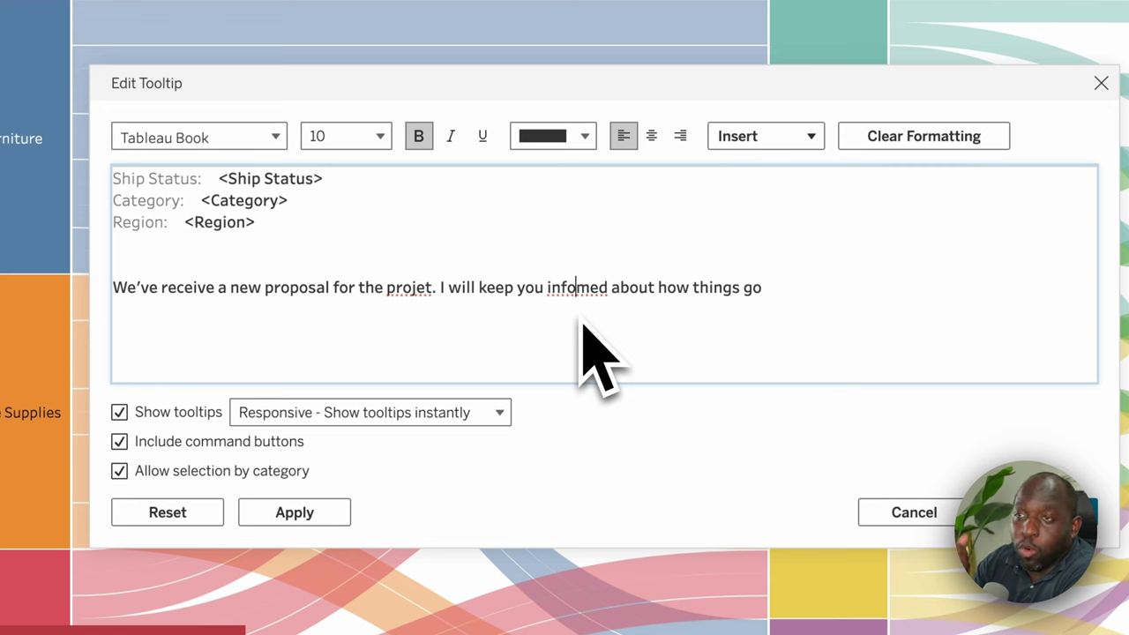
# Step: Briefly correct 'projet' and 'infomed', then revert both so the misspellings stay underlined
pyautogui.click(429, 289)
pyautogui.write('c')
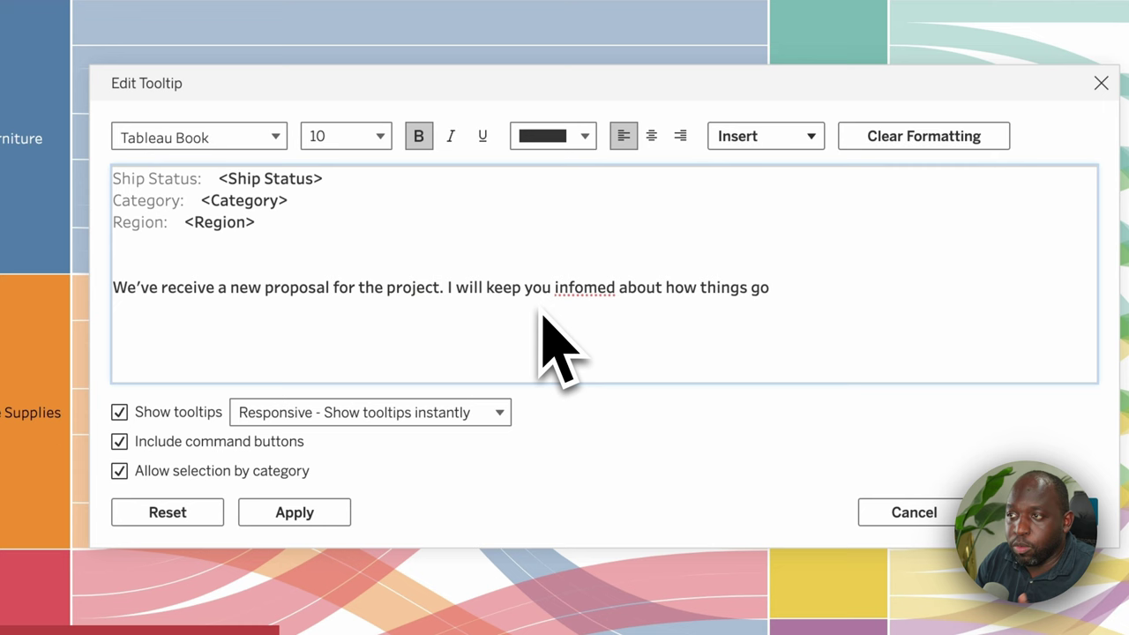
pyautogui.click(586, 321)
pyautogui.write('r')
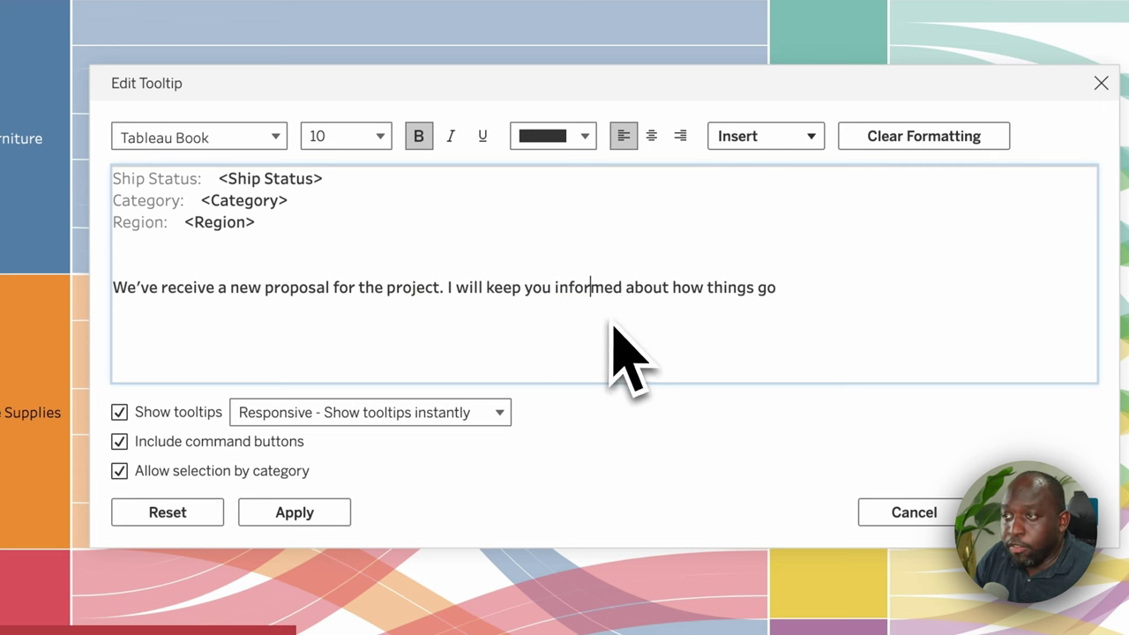
pyautogui.press('End')
pyautogui.click(591, 304)
pyautogui.press('BackSpace')
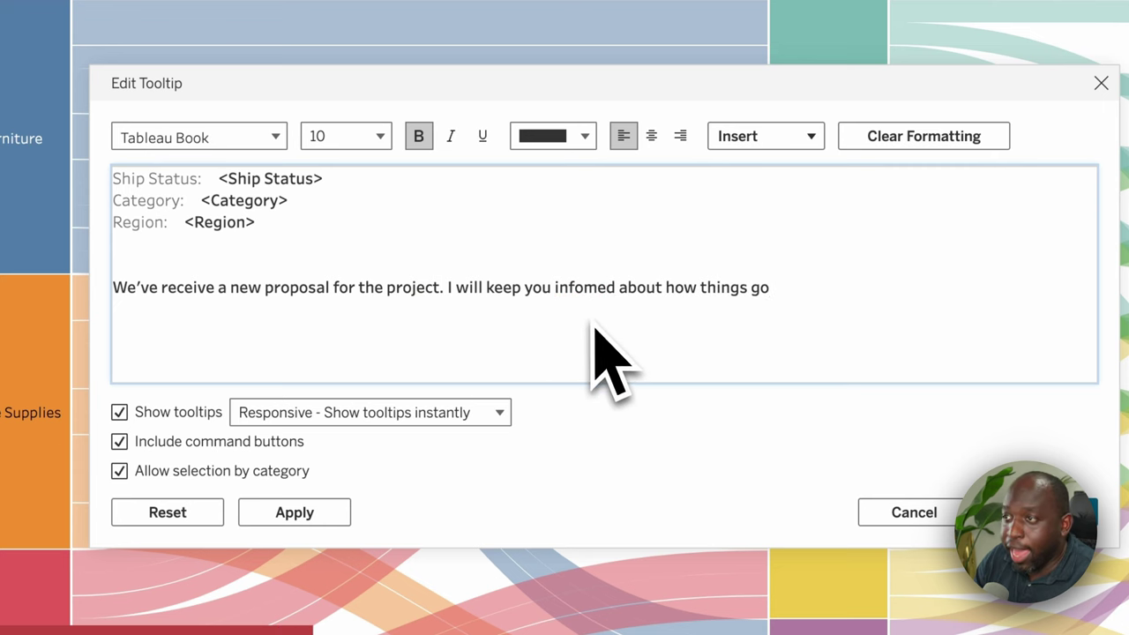
pyautogui.click(434, 336)
pyautogui.press('BackSpace')
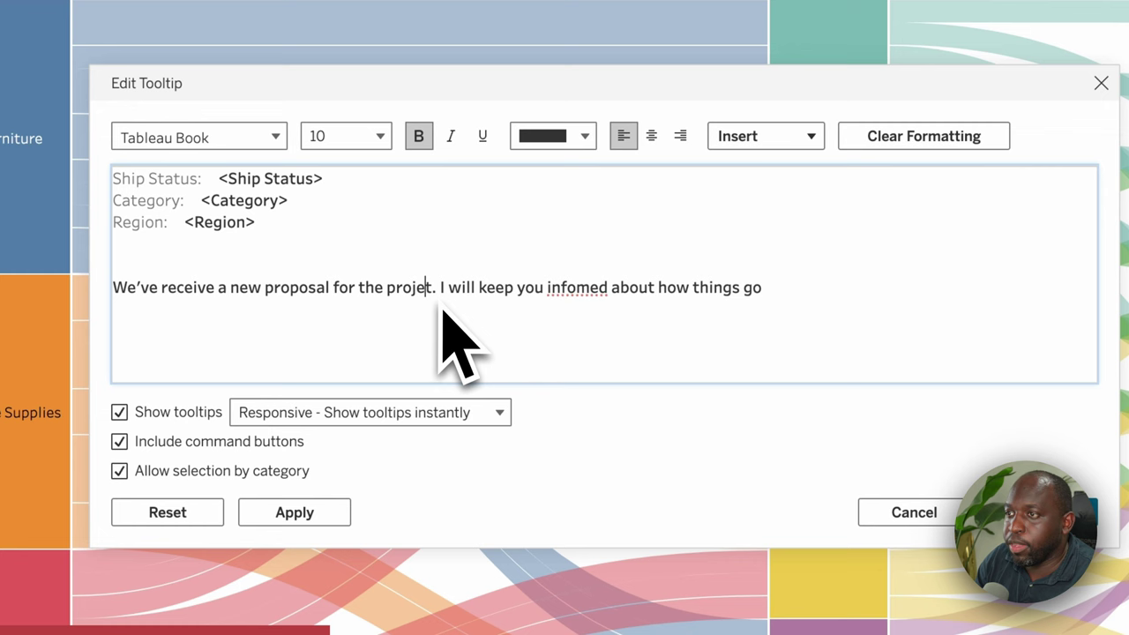
pyautogui.press('End')
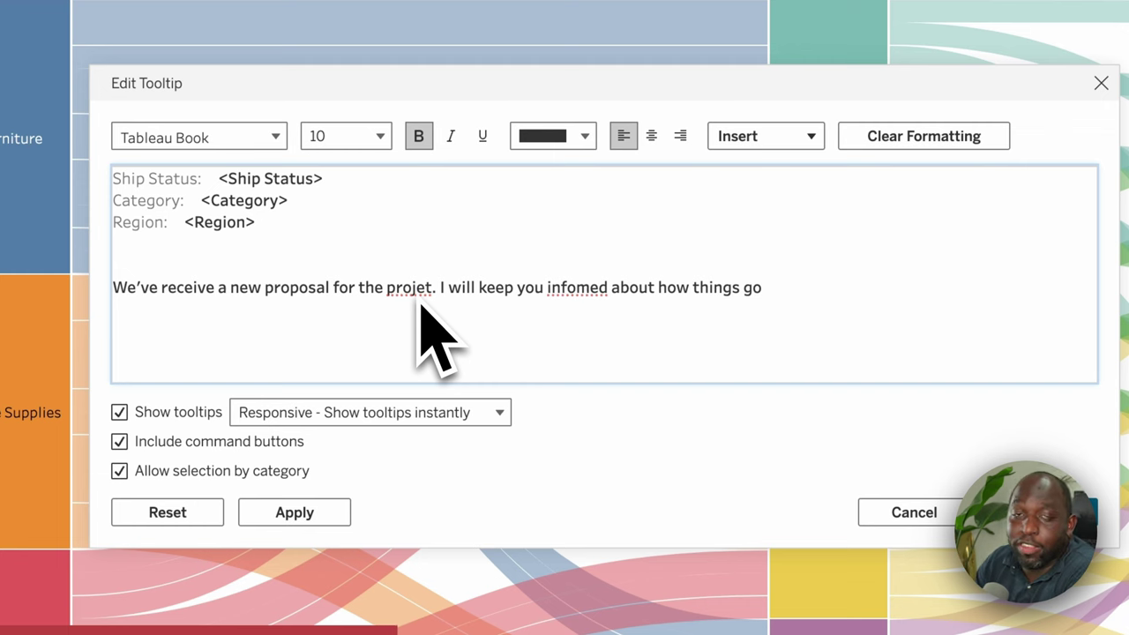
pyautogui.doubleClick(411, 305)
pyautogui.rightClick(430, 297)
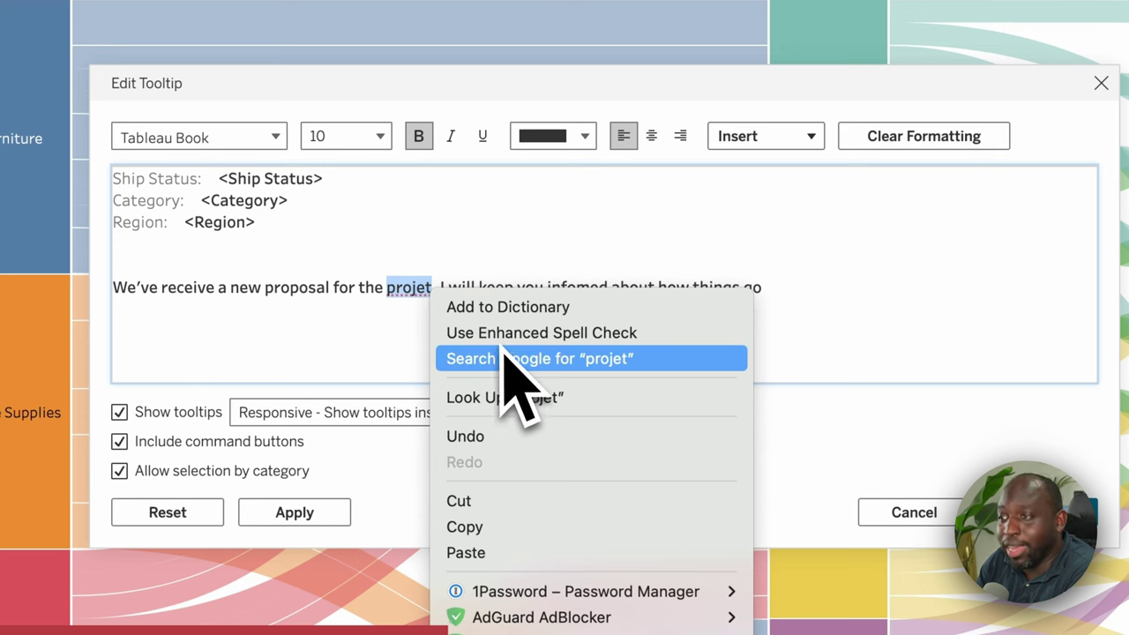
pyautogui.click(403, 353)
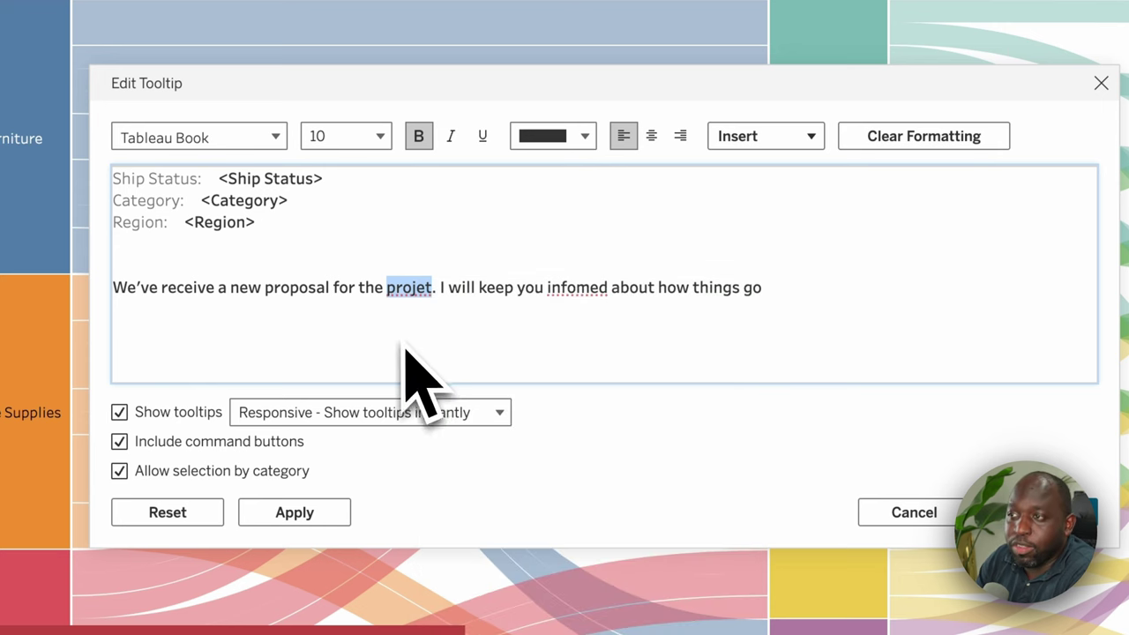
pyautogui.rightClick(578, 289)
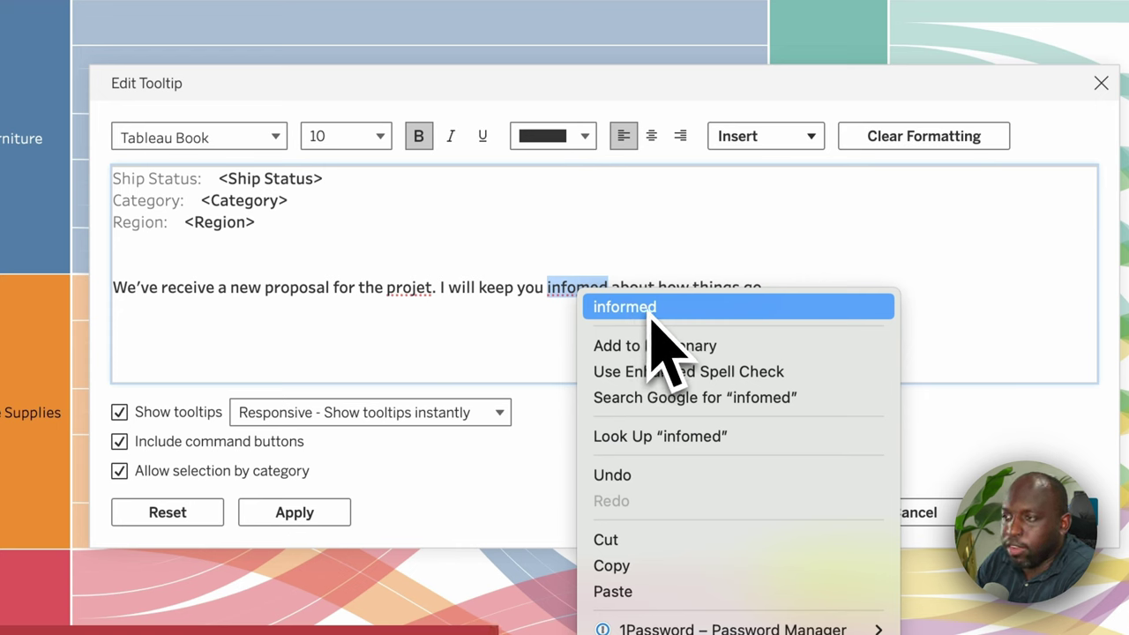
pyautogui.click(709, 372)
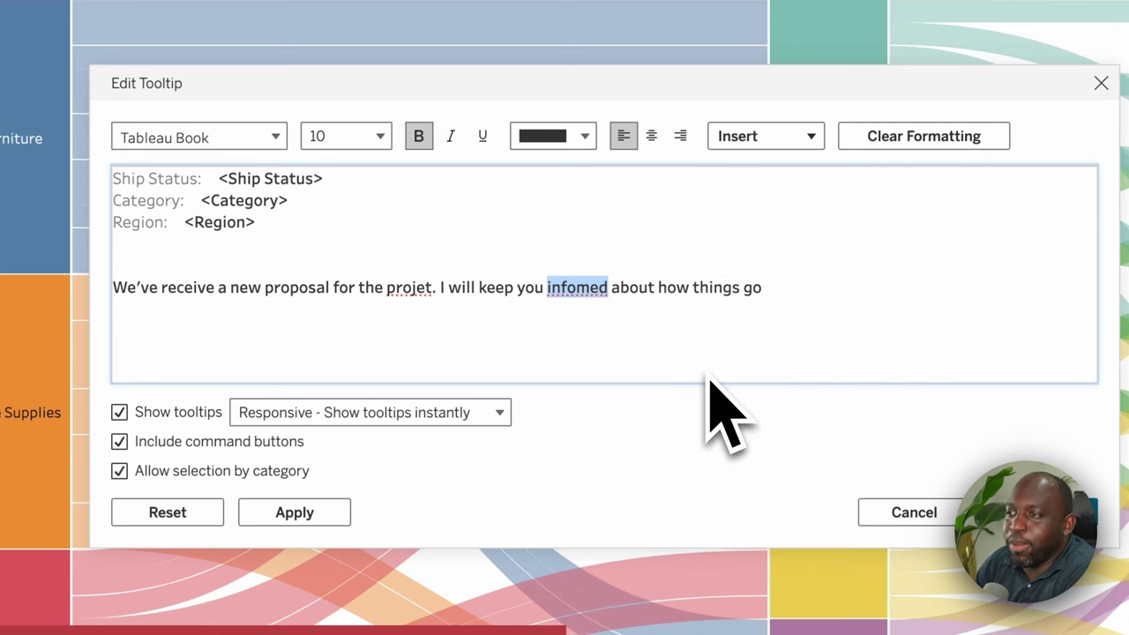
pyautogui.rightClick(586, 289)
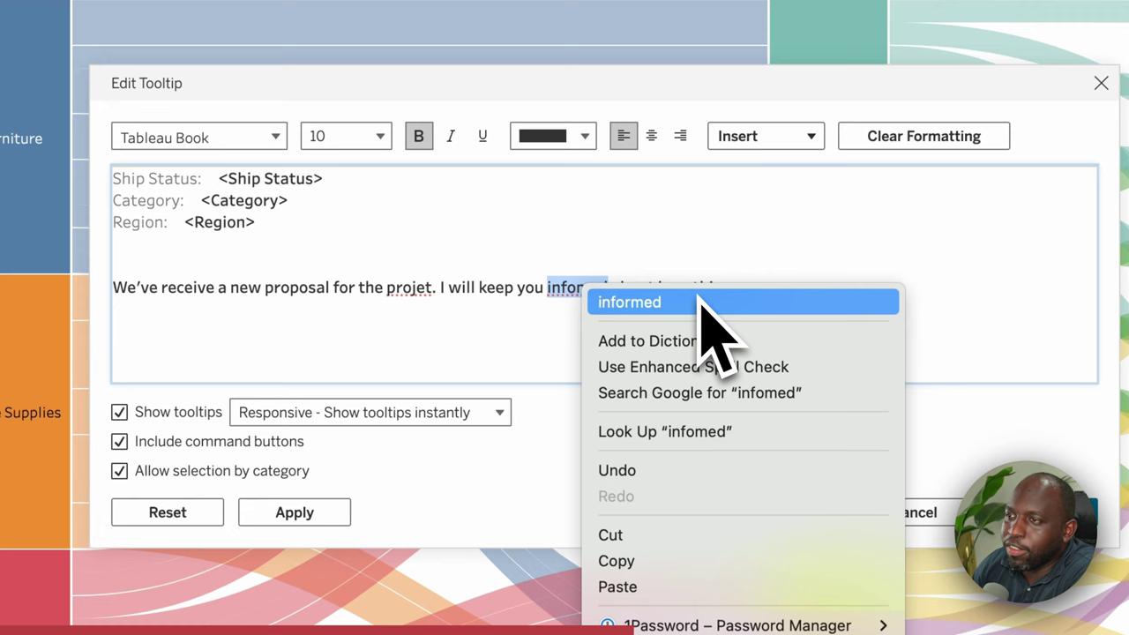
pyautogui.click(507, 353)
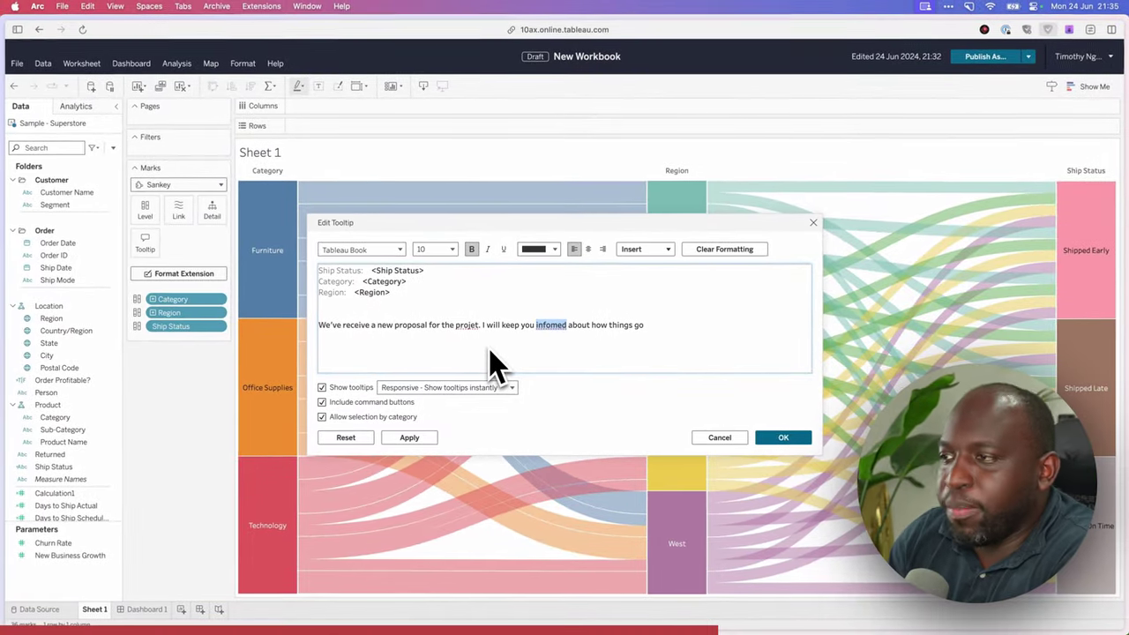
# Step: Apply the tooltip, then paste the sentence into the Sheet 1 title and cancel, keeping 'Sheet 1'
pyautogui.click(759, 437)
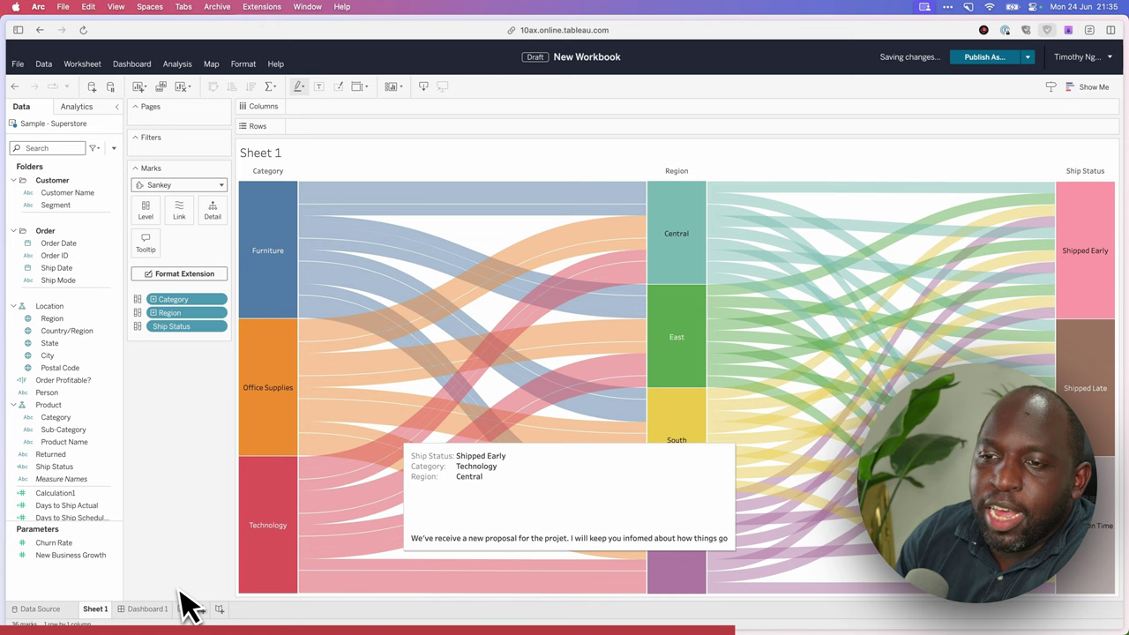
pyautogui.doubleClick(284, 155)
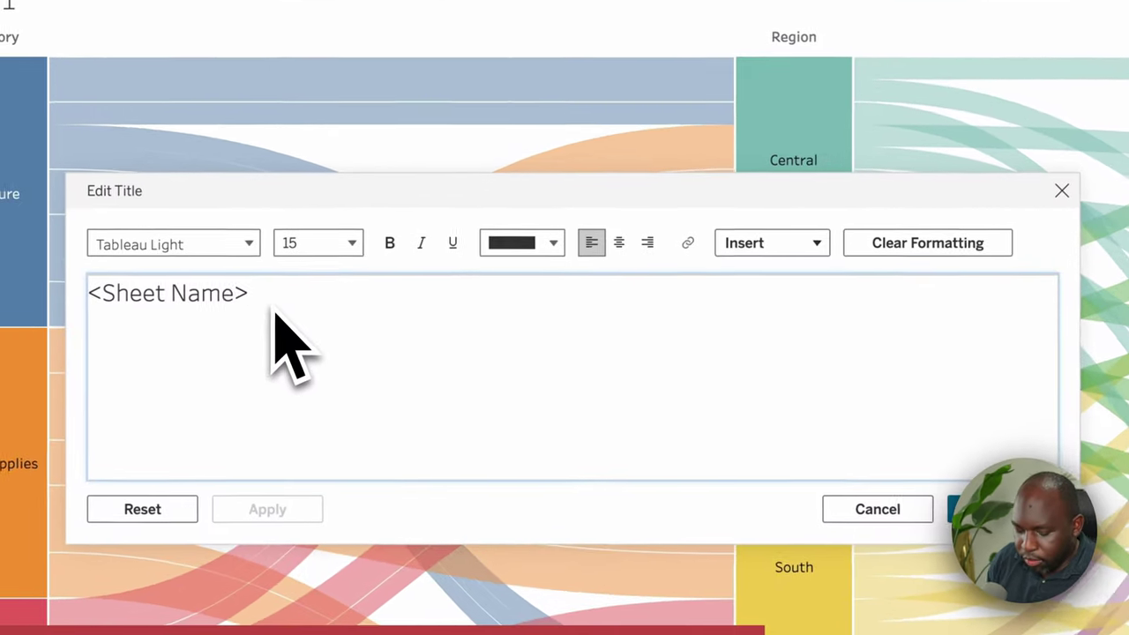
pyautogui.click(413, 308)
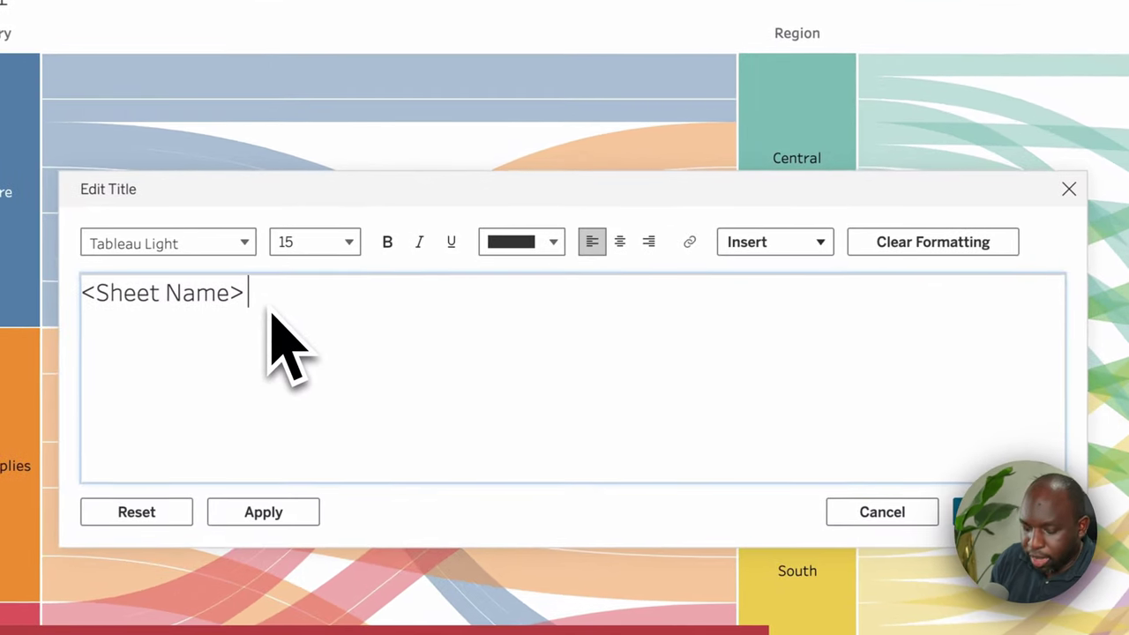
pyautogui.press('Return')
pyautogui.press('Return')
pyautogui.write("We've receive a new proposal for the projet. I will keep you infomed about how things go")
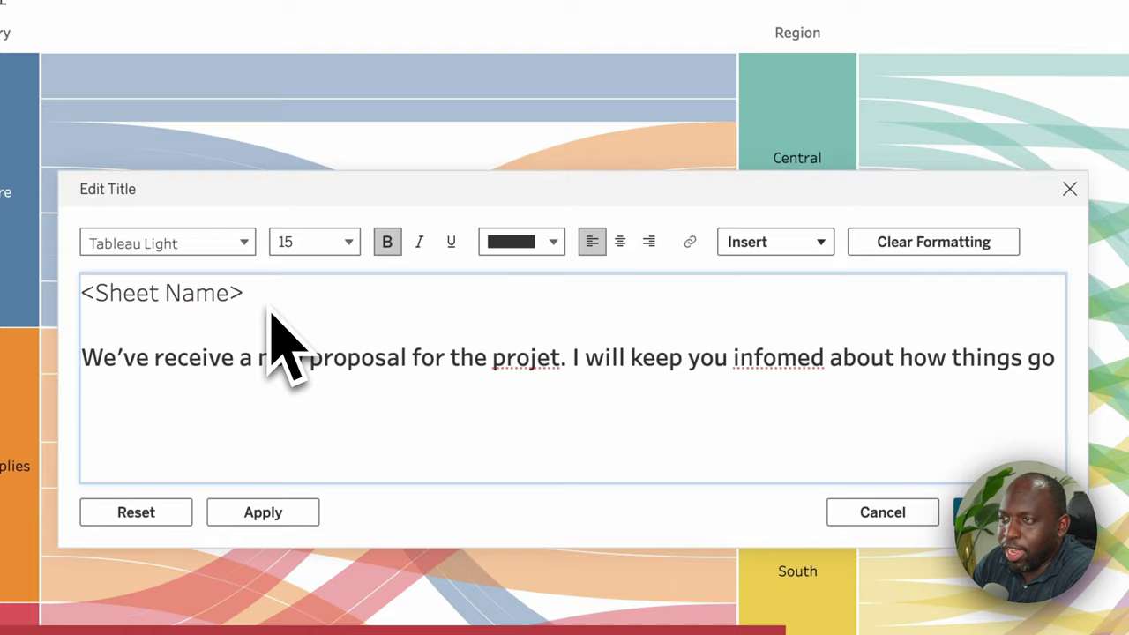
pyautogui.click(517, 369)
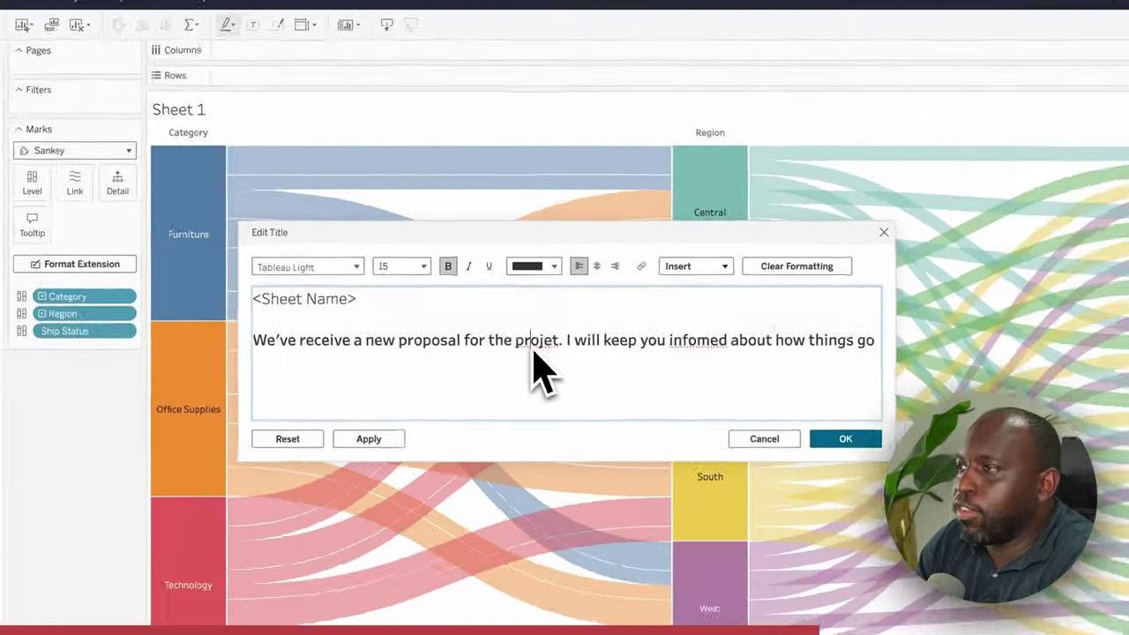
pyautogui.press('Escape')
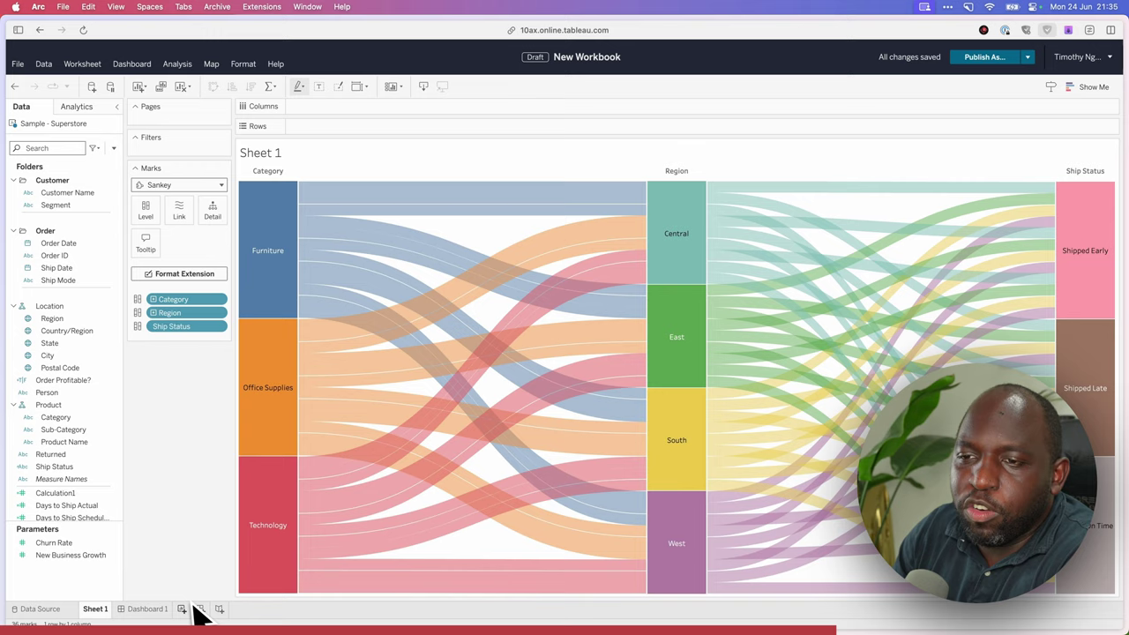
# Step: On new Sheet 2, put Sub-Category on Rows and SUM(Sales) on Columns
pyautogui.click(180, 609)
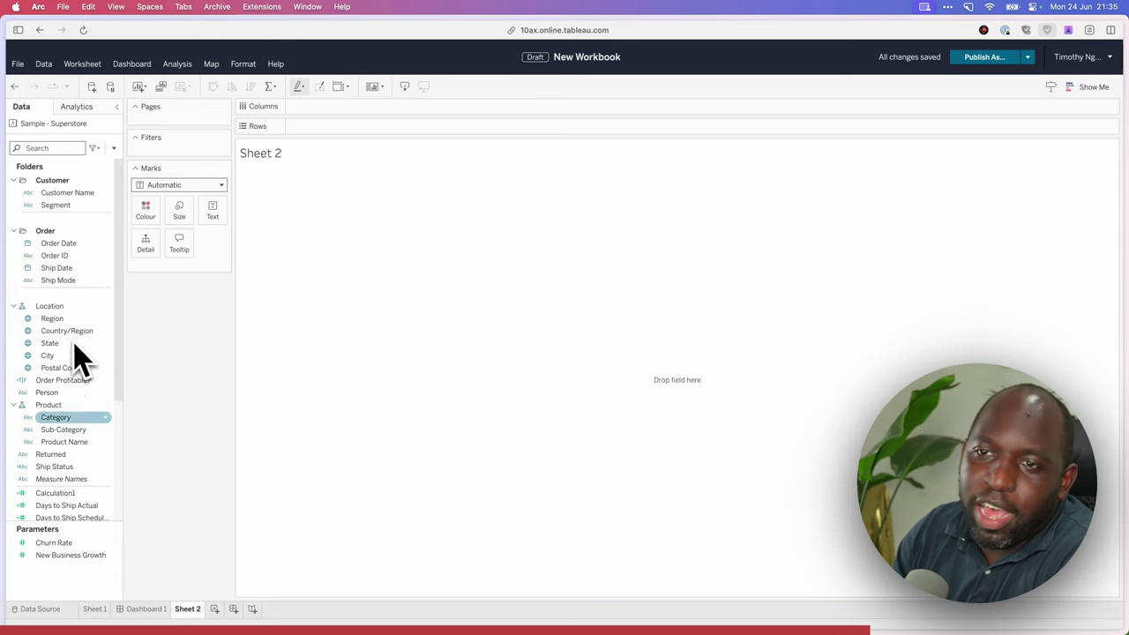
pyautogui.click(71, 430)
pyautogui.moveTo(70, 442); pyautogui.dragTo(347, 139)
pyautogui.scroll(-5, 67, 467)
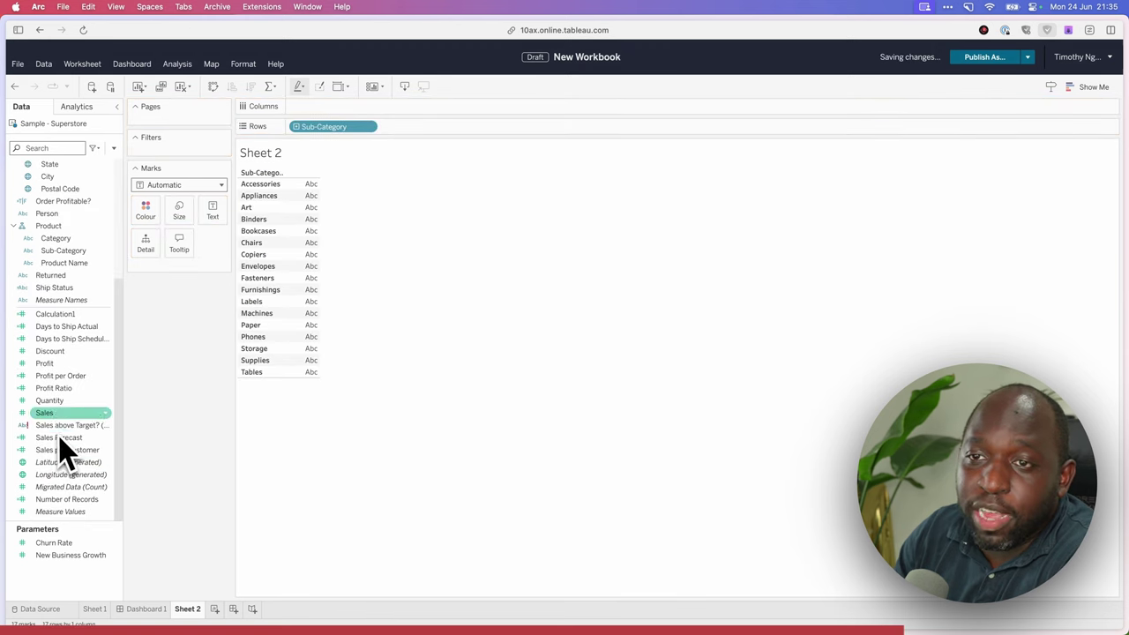
pyautogui.moveTo(46, 413); pyautogui.dragTo(307, 128)
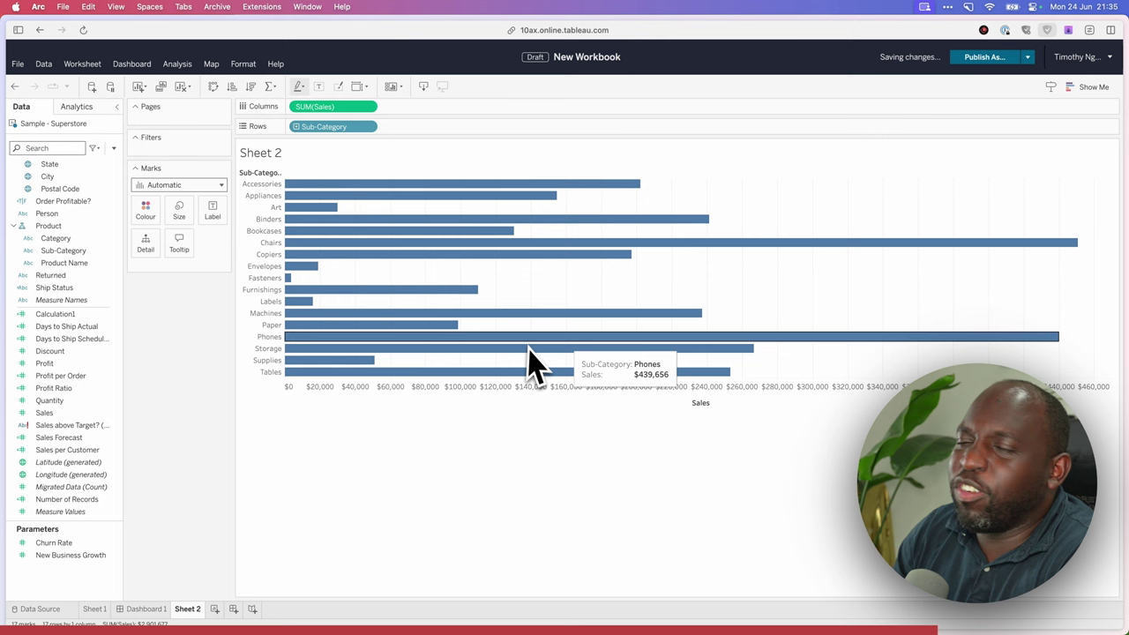
# Step: Paste the misspelled proposal sentence as the Sales axis's custom title
pyautogui.click(710, 405)
pyautogui.rightClick(711, 406)
pyautogui.click(742, 419)
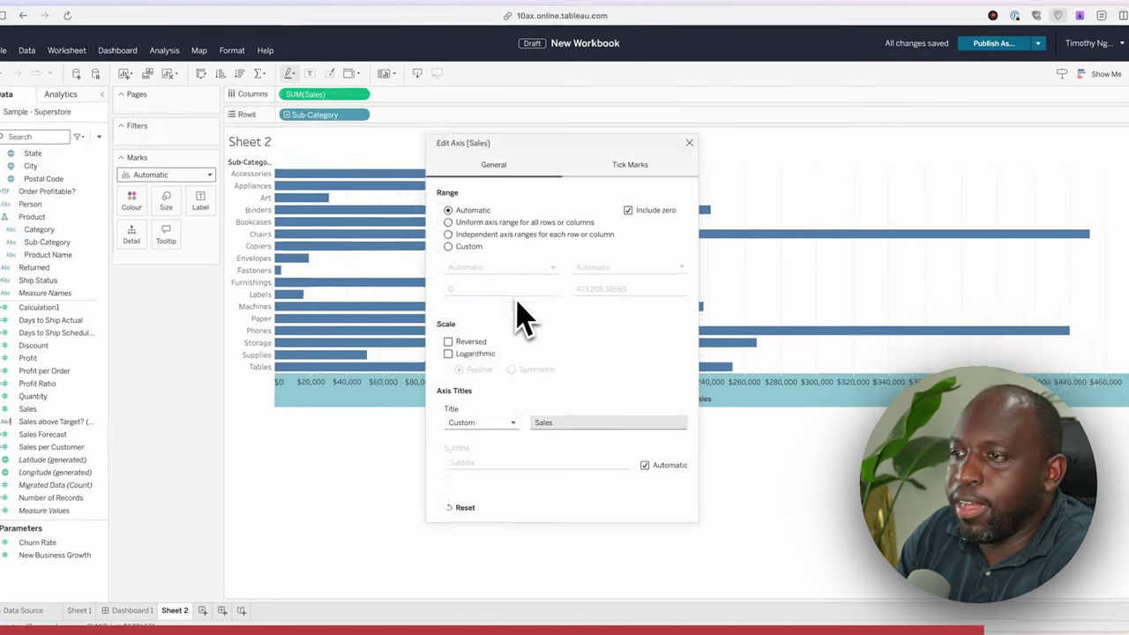
pyautogui.click(549, 426)
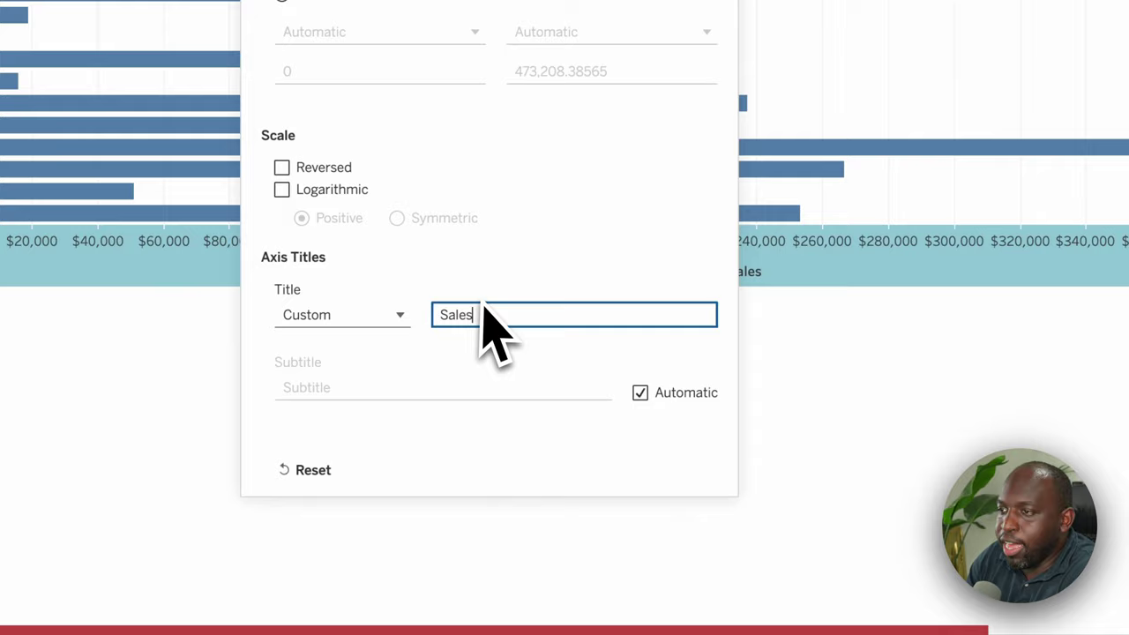
pyautogui.press('super+v')
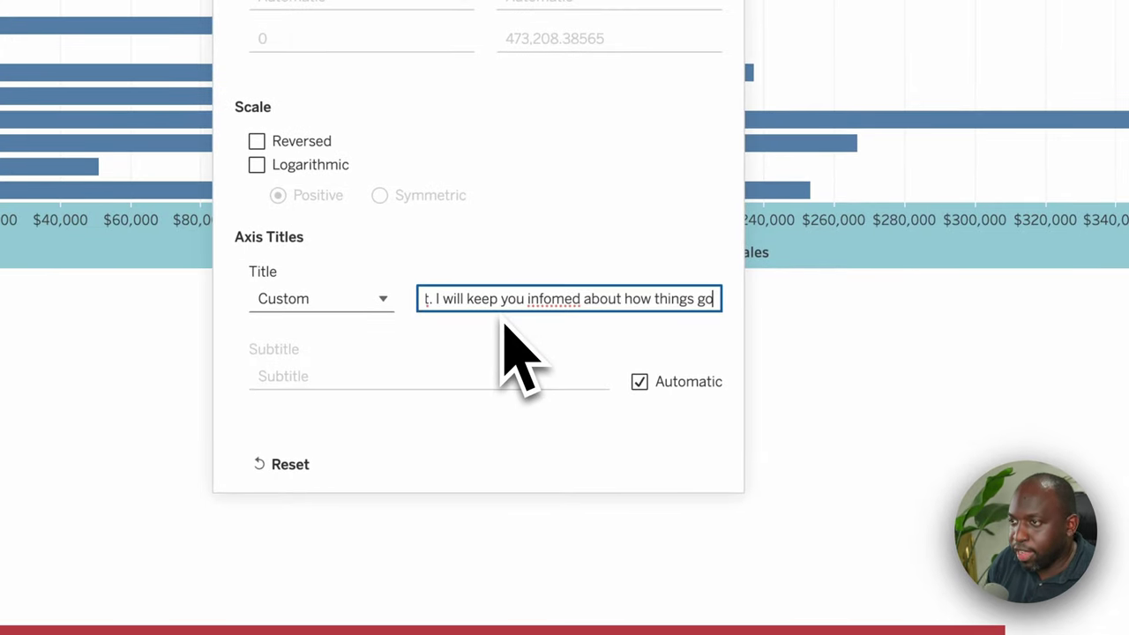
pyautogui.click(371, 291)
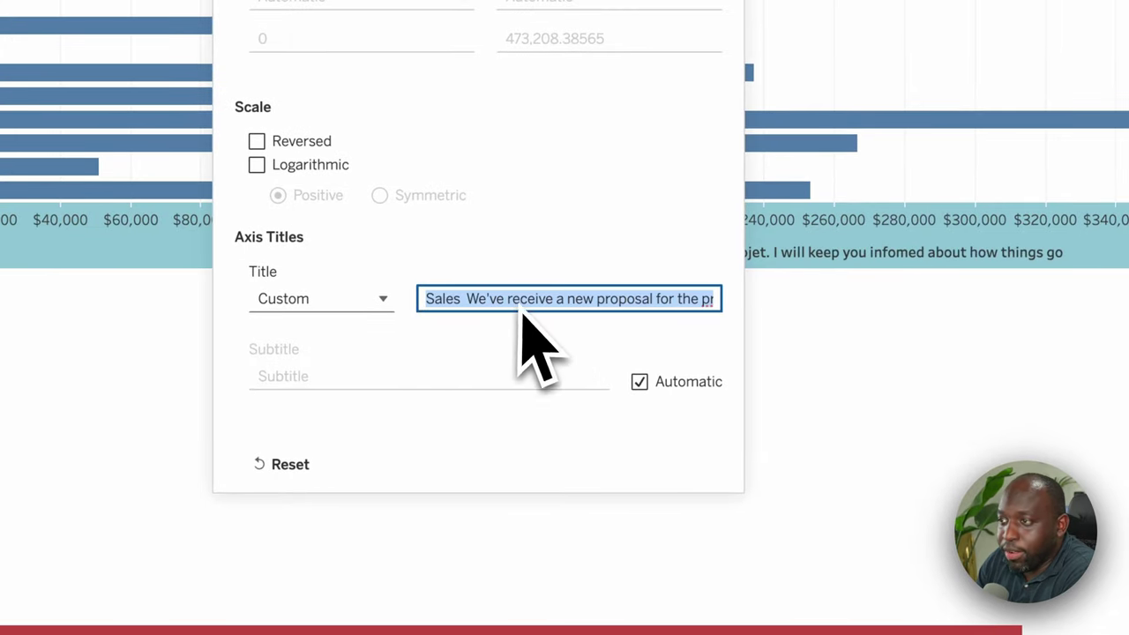
# Step: Replace 'infomed' with the spelling suggestion 'informed' and commit the axis title
pyautogui.click(674, 301)
pyautogui.moveTo(675, 313); pyautogui.dragTo(744, 353)
pyautogui.click(575, 300)
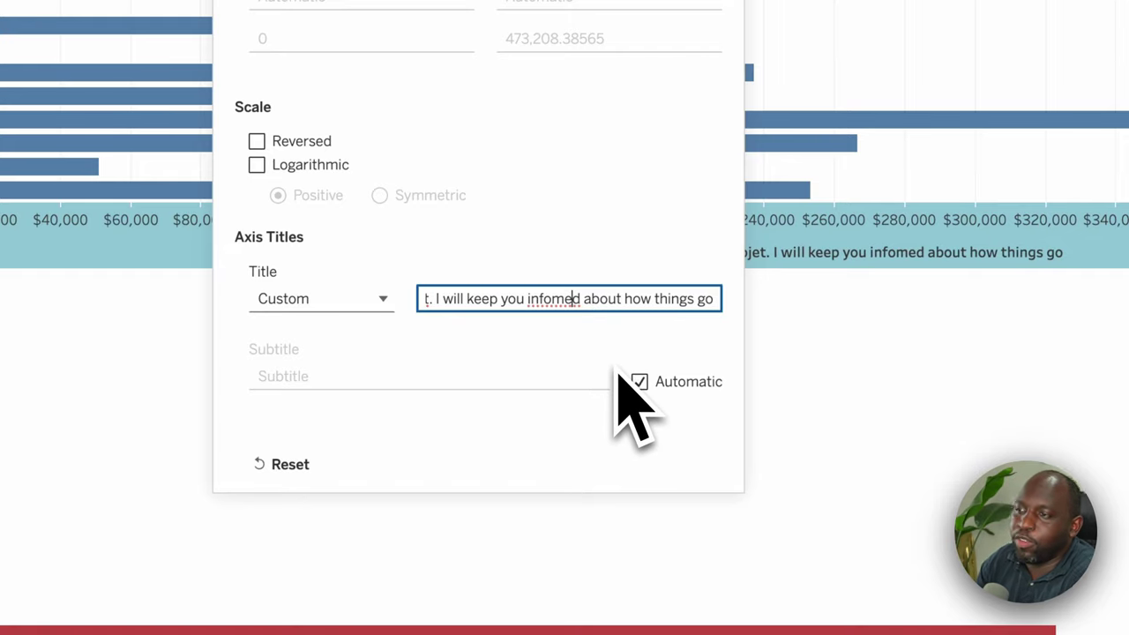
pyautogui.rightClick(567, 320)
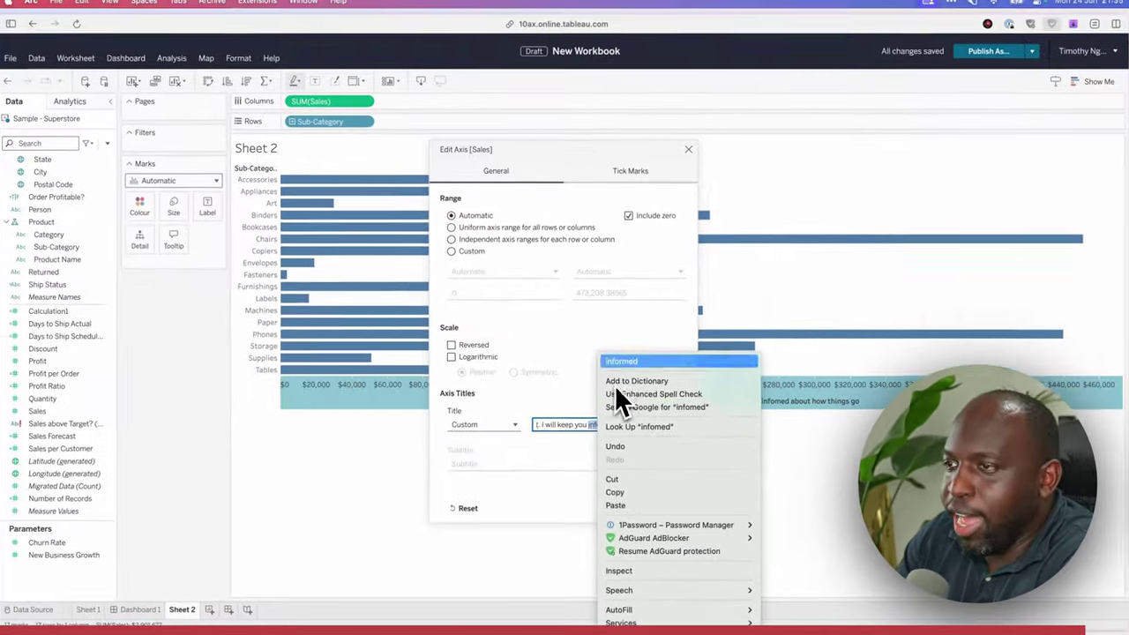
pyautogui.click(600, 176)
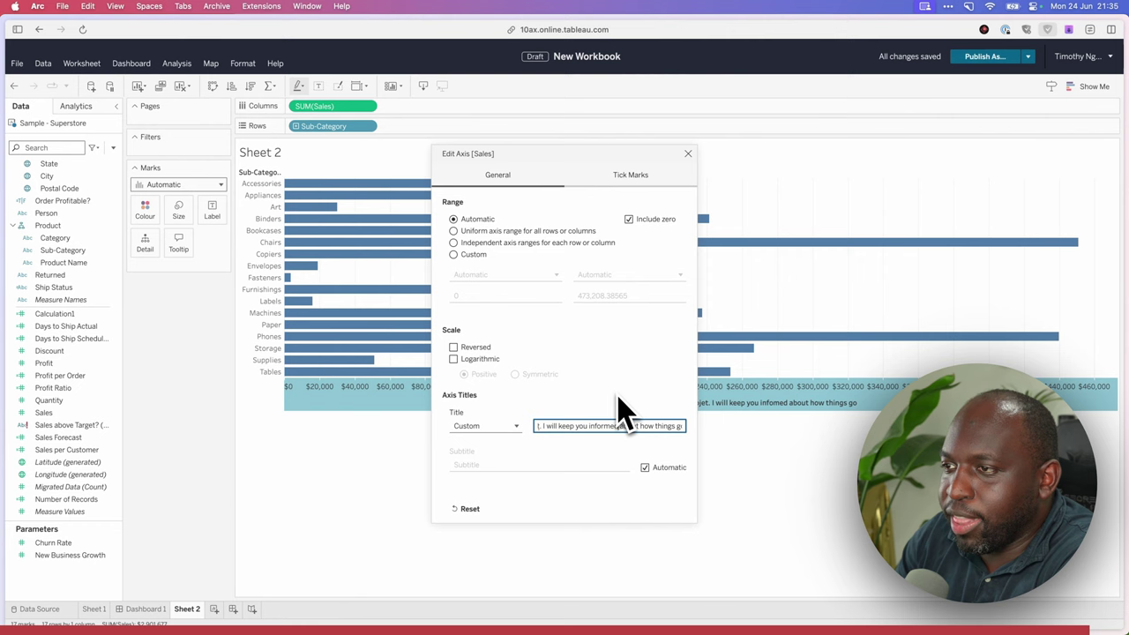
pyautogui.press('Return')
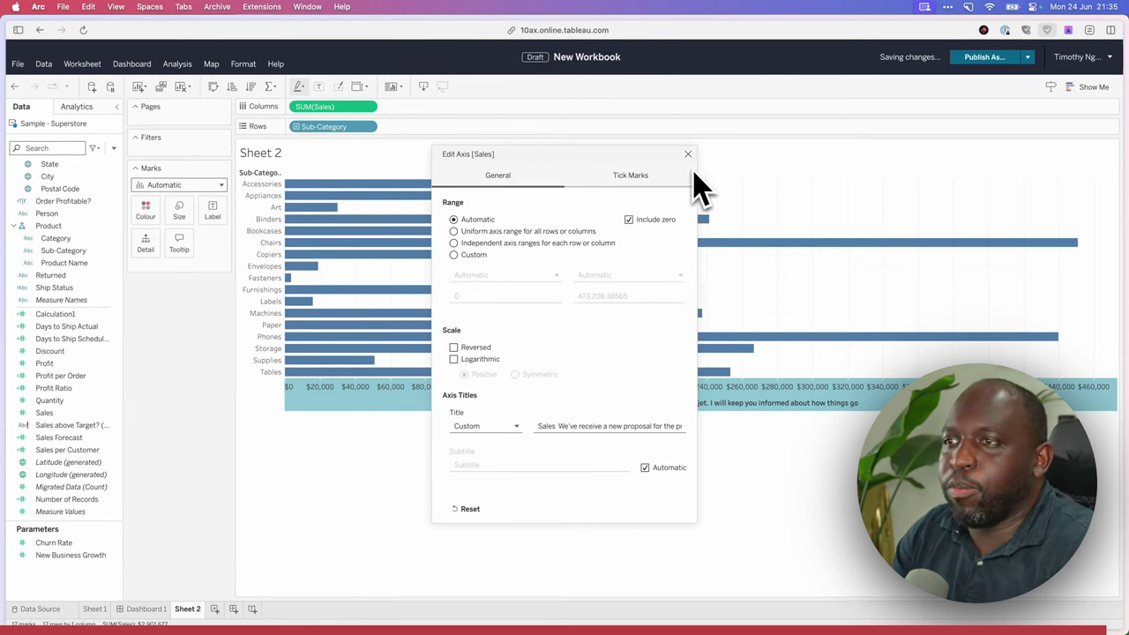
# Step: Close the axis settings, then start and dismiss a new calculated field
pyautogui.click(687, 153)
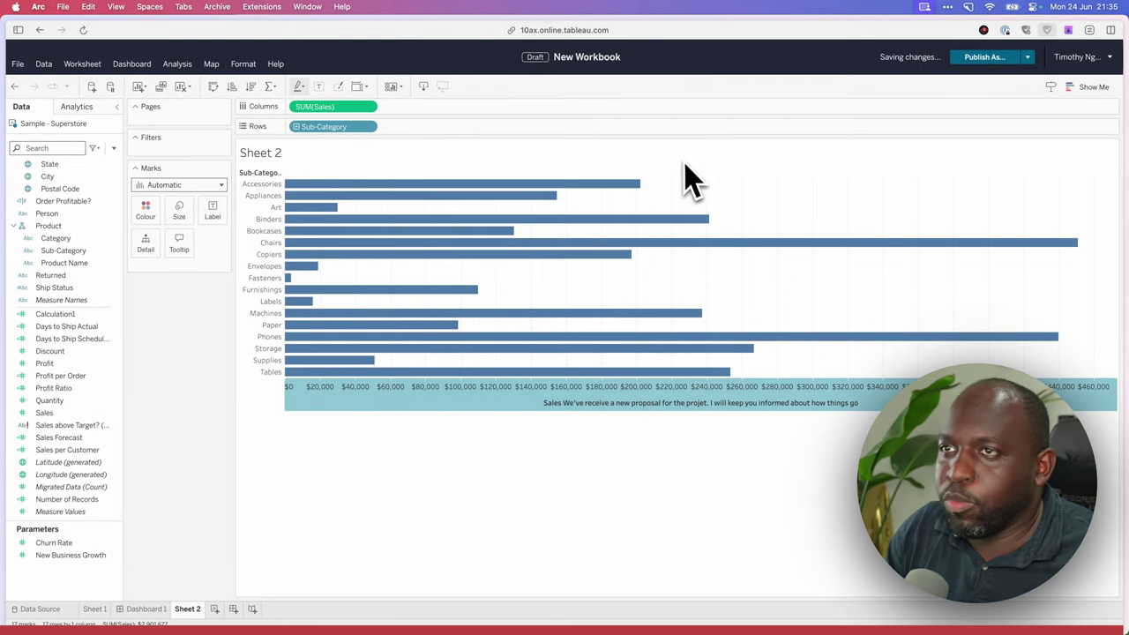
pyautogui.click(76, 414)
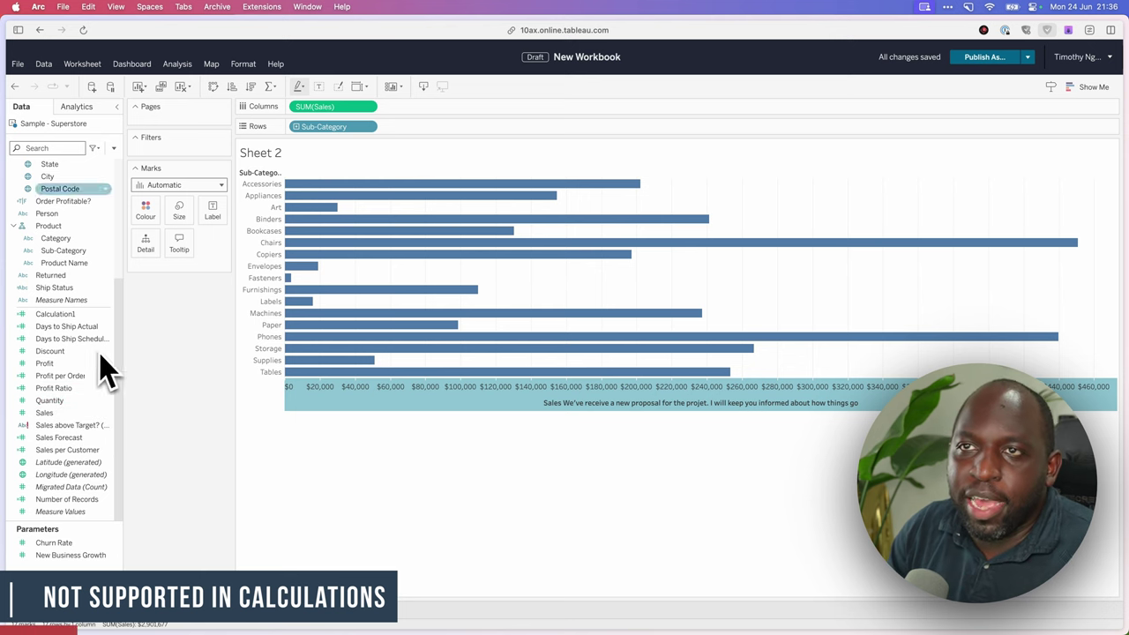
pyautogui.click(113, 148)
pyautogui.click(139, 166)
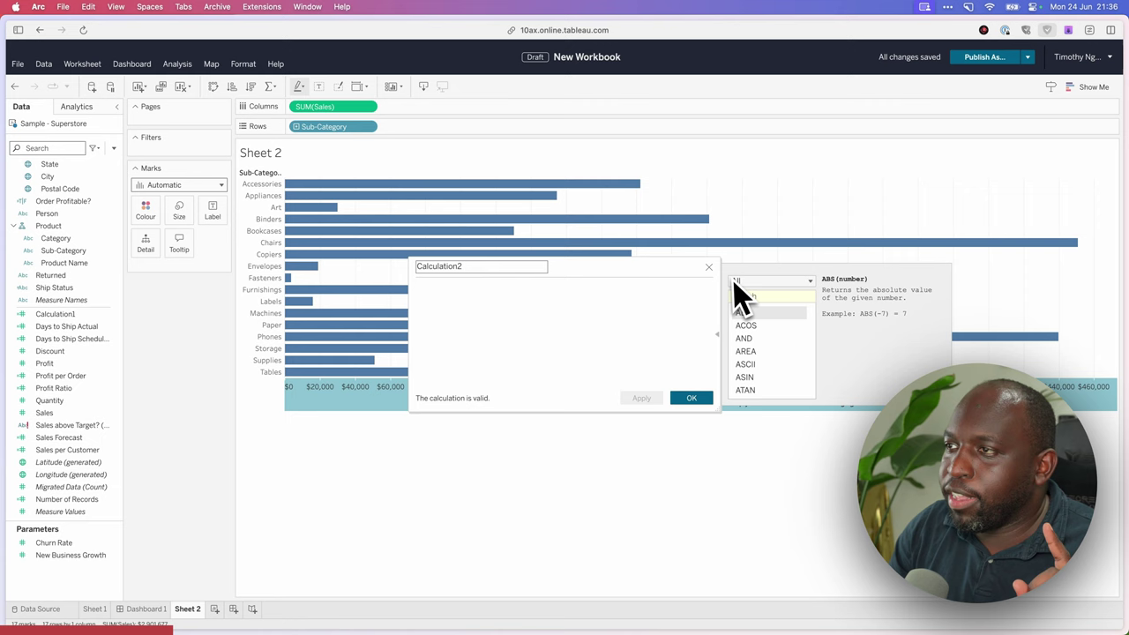
pyautogui.press('Escape')
# Step: Replace Calculation1's 'Ths is gret' comment with the sample sentence on one line, then close the calculation editor
pyautogui.rightClick(70, 315)
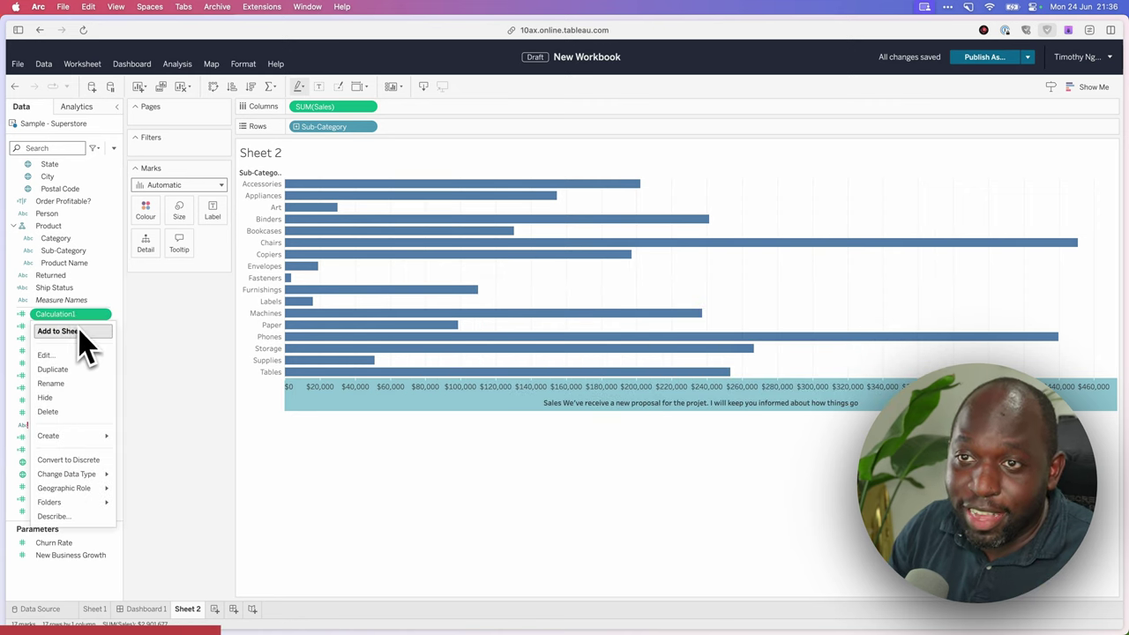
pyautogui.click(80, 354)
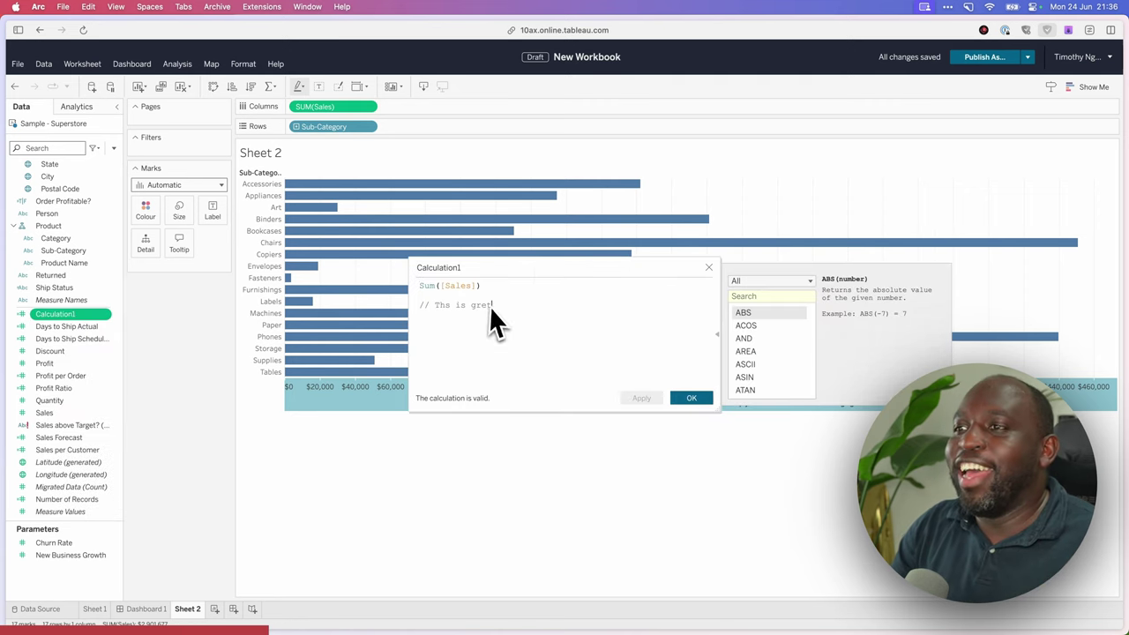
pyautogui.moveTo(490, 305); pyautogui.dragTo(440, 315)
pyautogui.press('super+v')
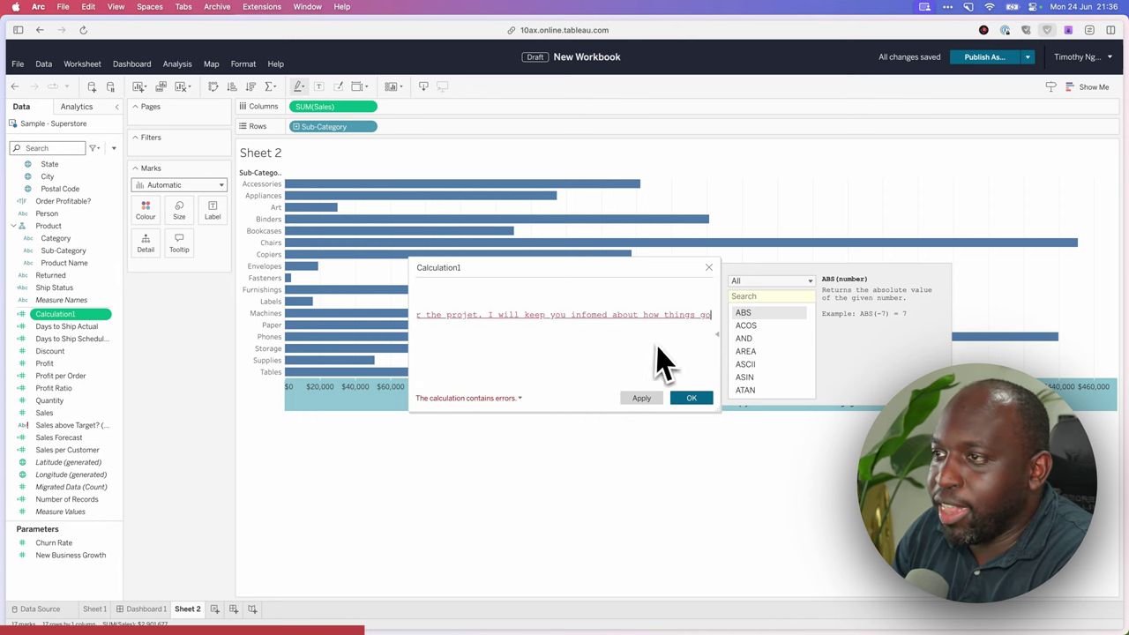
pyautogui.moveTo(612, 323); pyautogui.dragTo(417, 304)
pyautogui.click(419, 315)
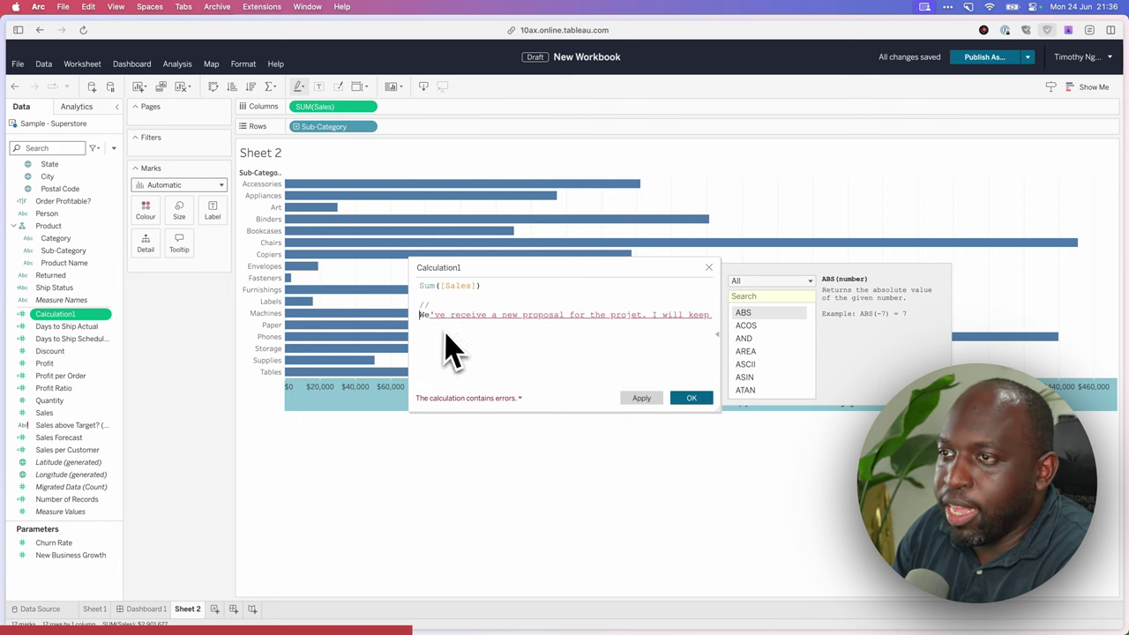
pyautogui.press('BackSpace')
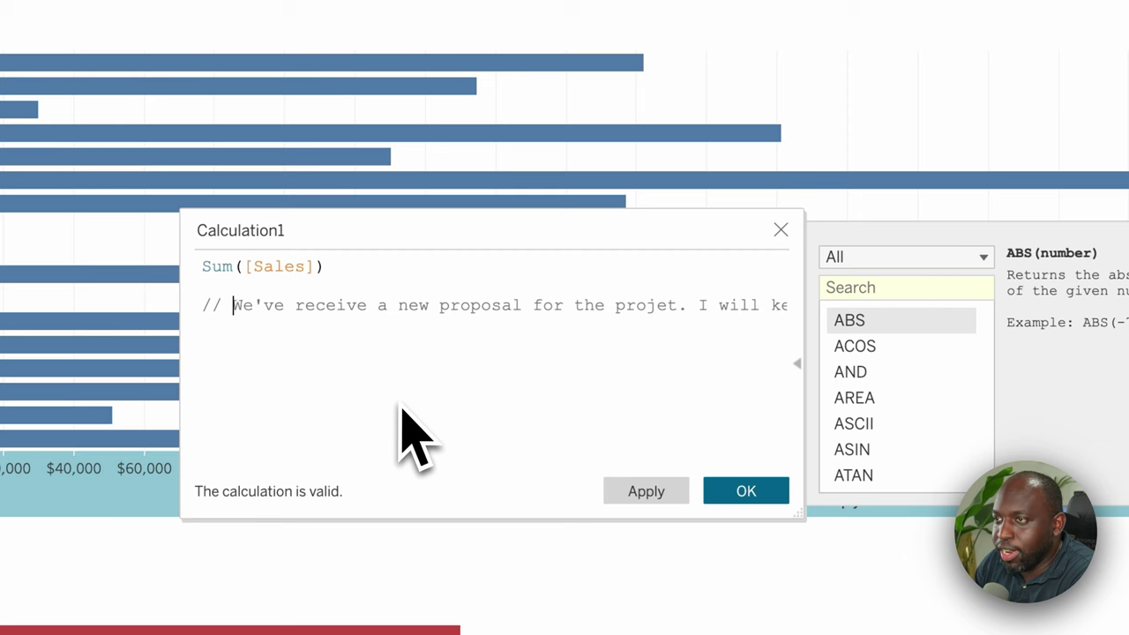
pyautogui.hscroll(5, 424, 419)
pyautogui.click(302, 324)
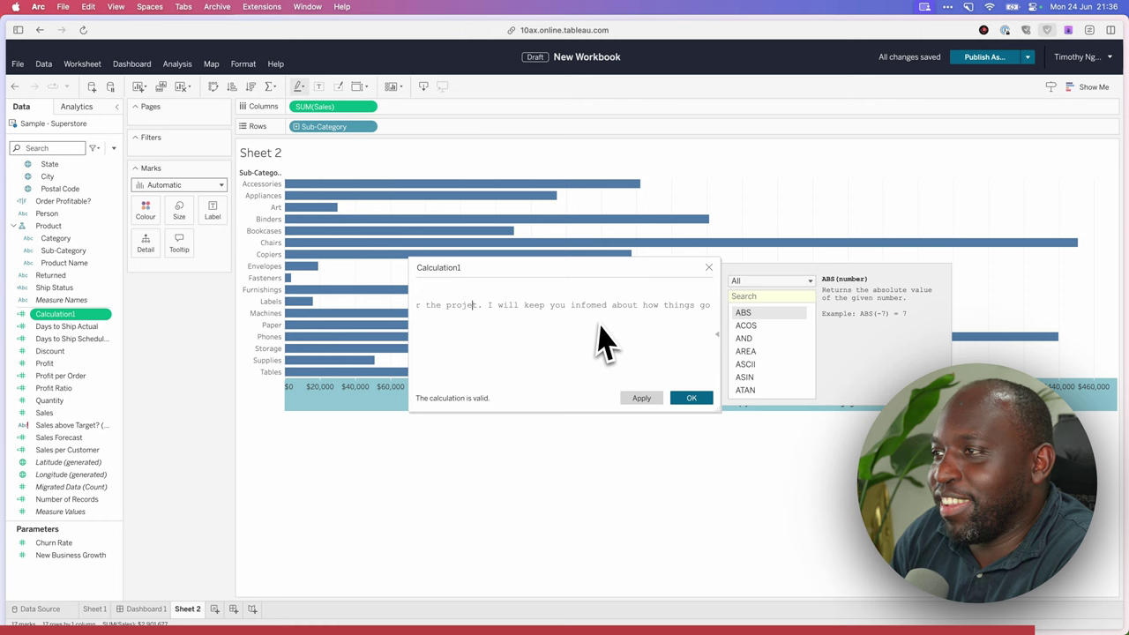
pyautogui.click(709, 267)
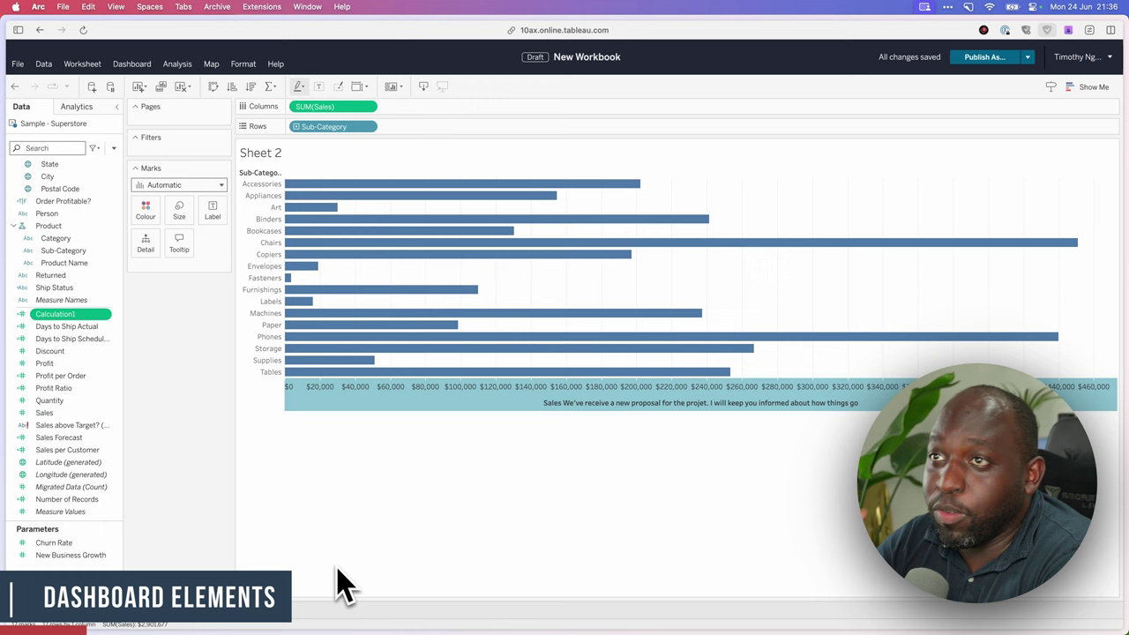
# Step: Place a Text object on Dashboard 1 holding the pasted sentence with 'projet' and 'infomed'
pyautogui.click(173, 615)
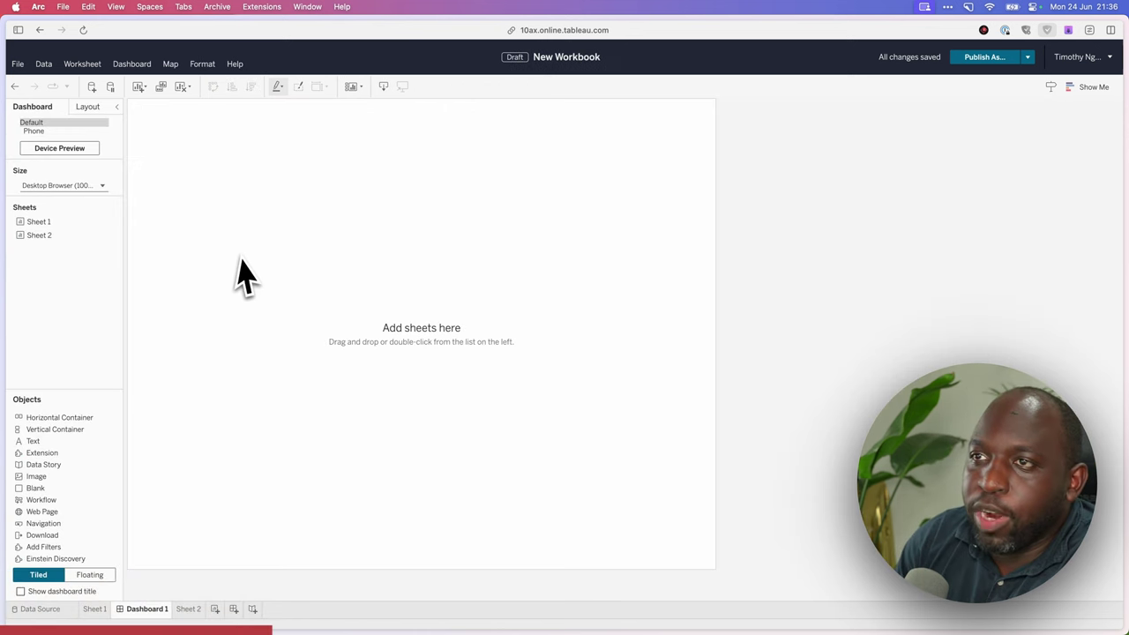
pyautogui.moveTo(33, 441); pyautogui.dragTo(238, 259)
pyautogui.rightClick(298, 296)
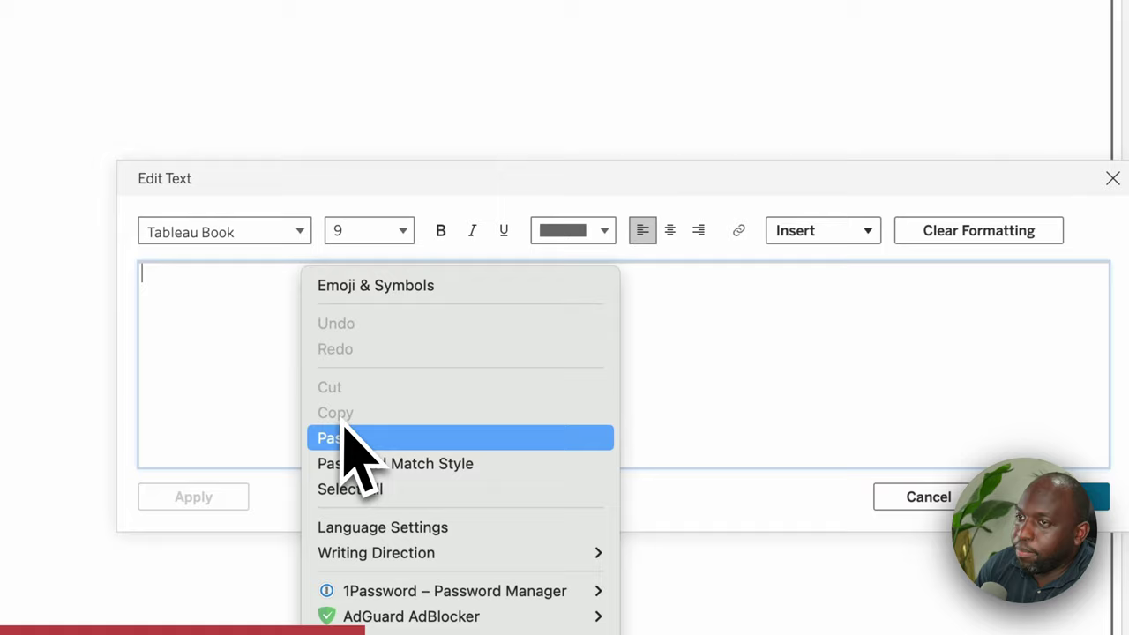
pyautogui.click(351, 438)
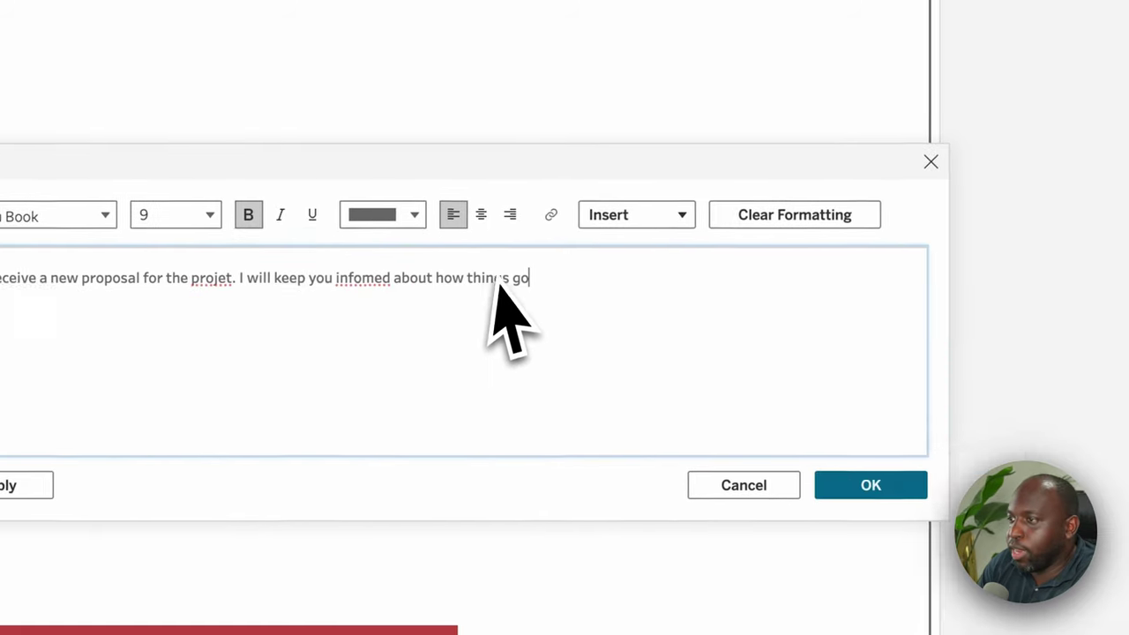
pyautogui.click(866, 484)
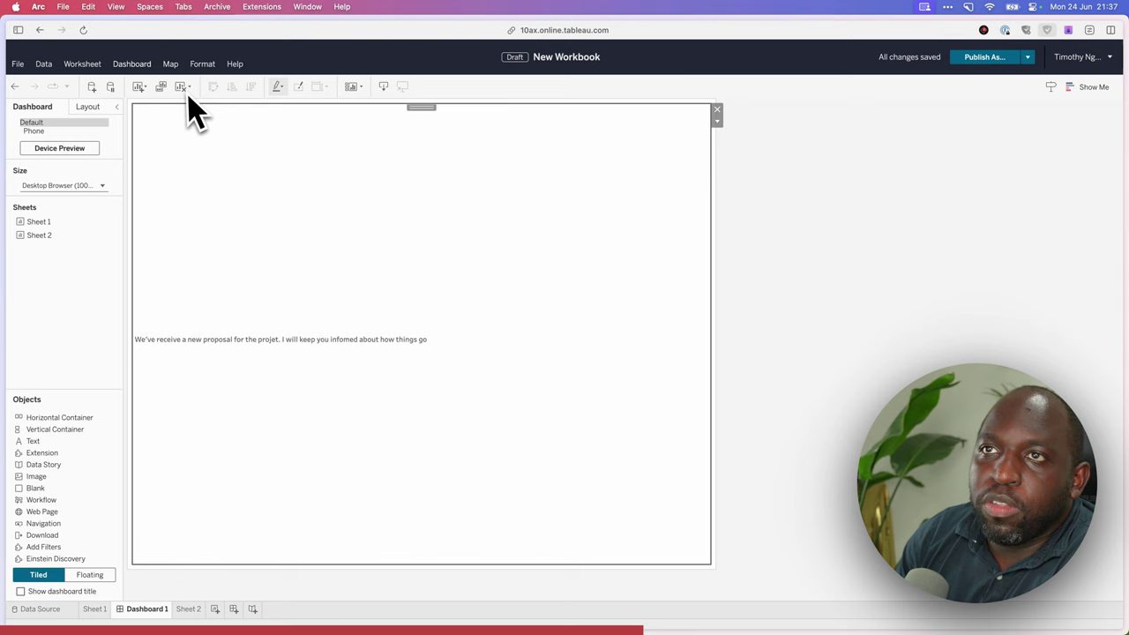
# Step: Show the dashboard title and paste the sample sentence after <Sheet Name>
pyautogui.click(132, 66)
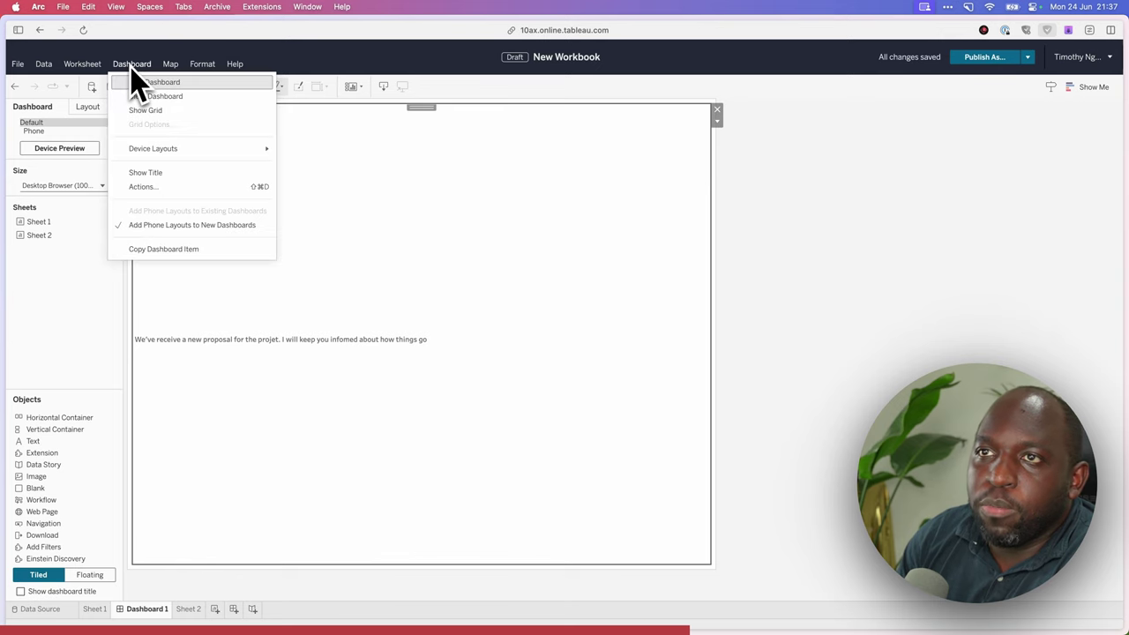
pyautogui.click(162, 172)
pyautogui.doubleClick(218, 124)
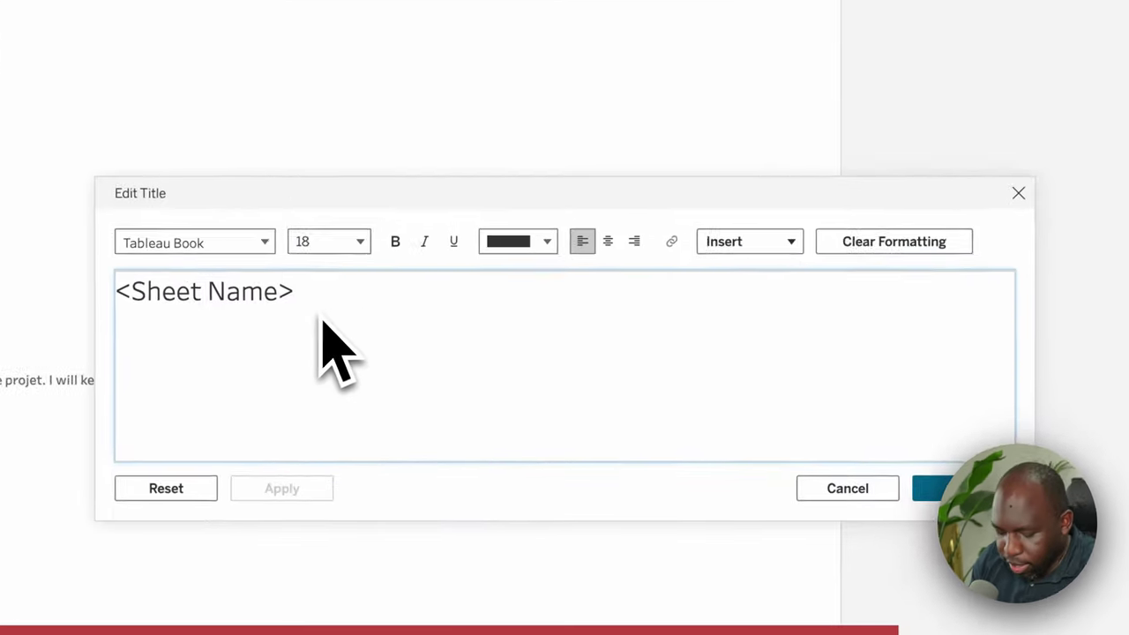
pyautogui.click(435, 337)
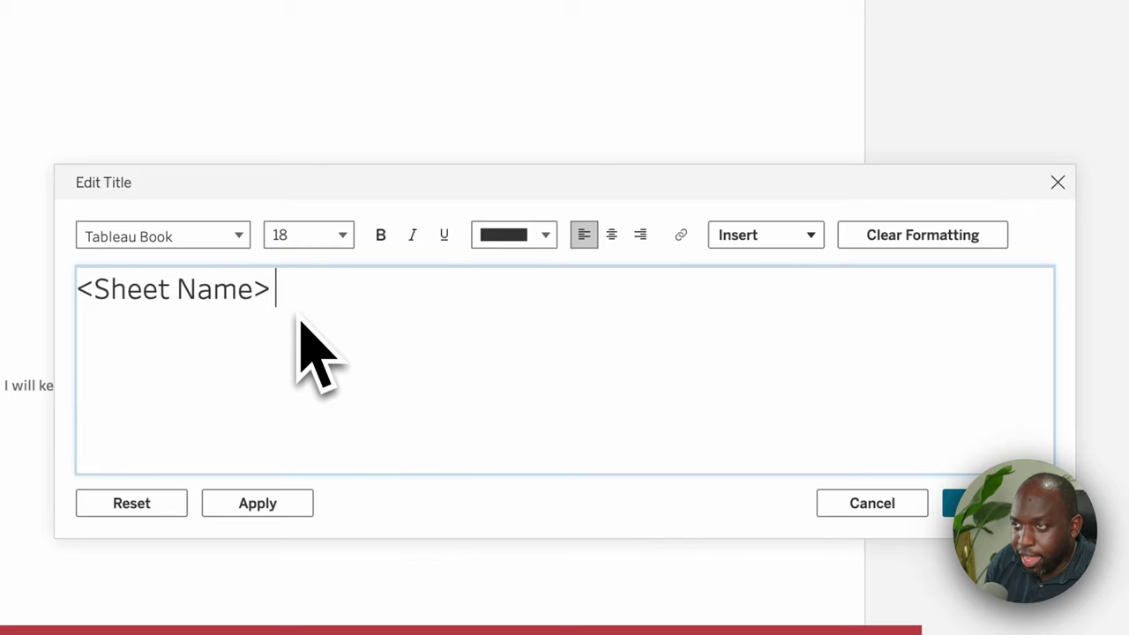
pyautogui.write('We’ve receive a new proposal for the projet. I will keep you infomed about how things go')
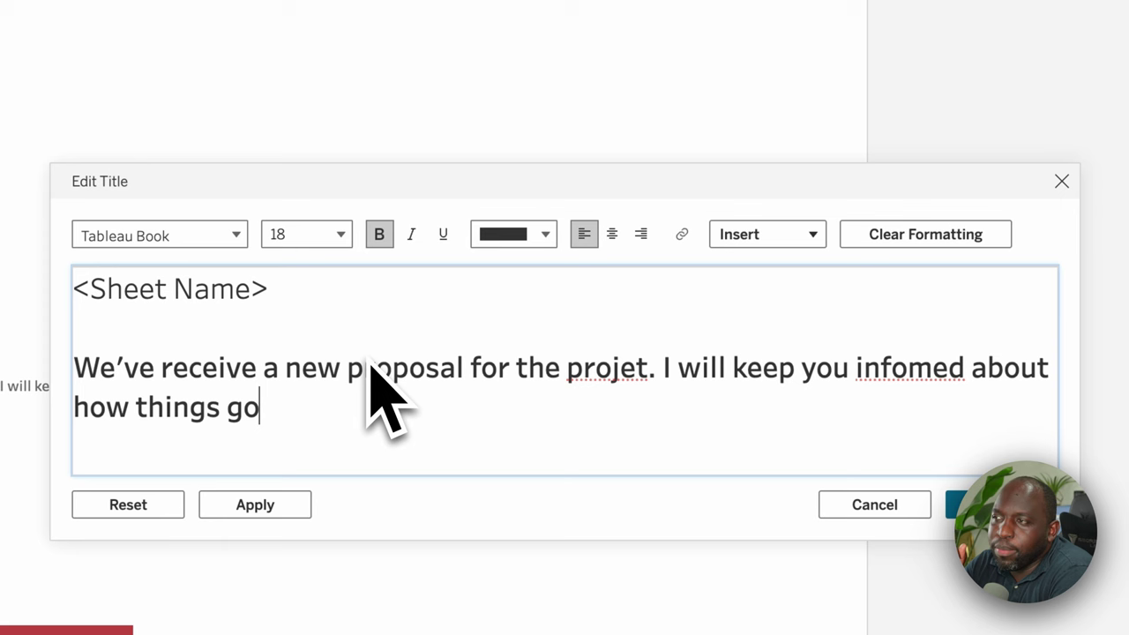
# Step: Swap the <Sheet Name> placeholder for the Default Title field in the title text
pyautogui.moveTo(275, 295); pyautogui.dragTo(112, 296)
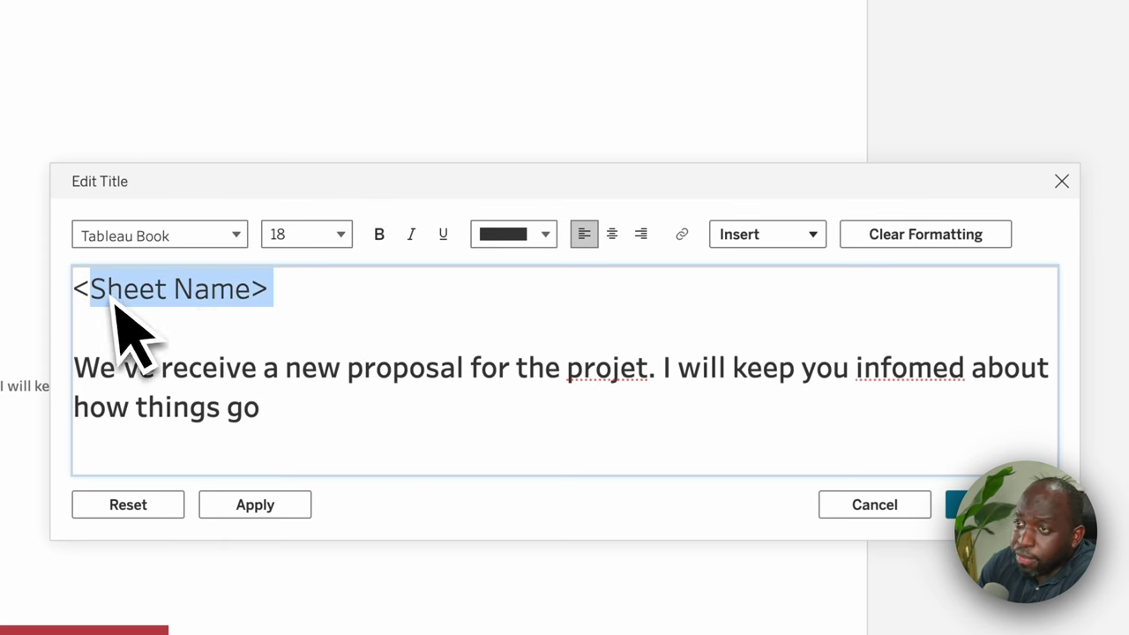
pyautogui.click(758, 235)
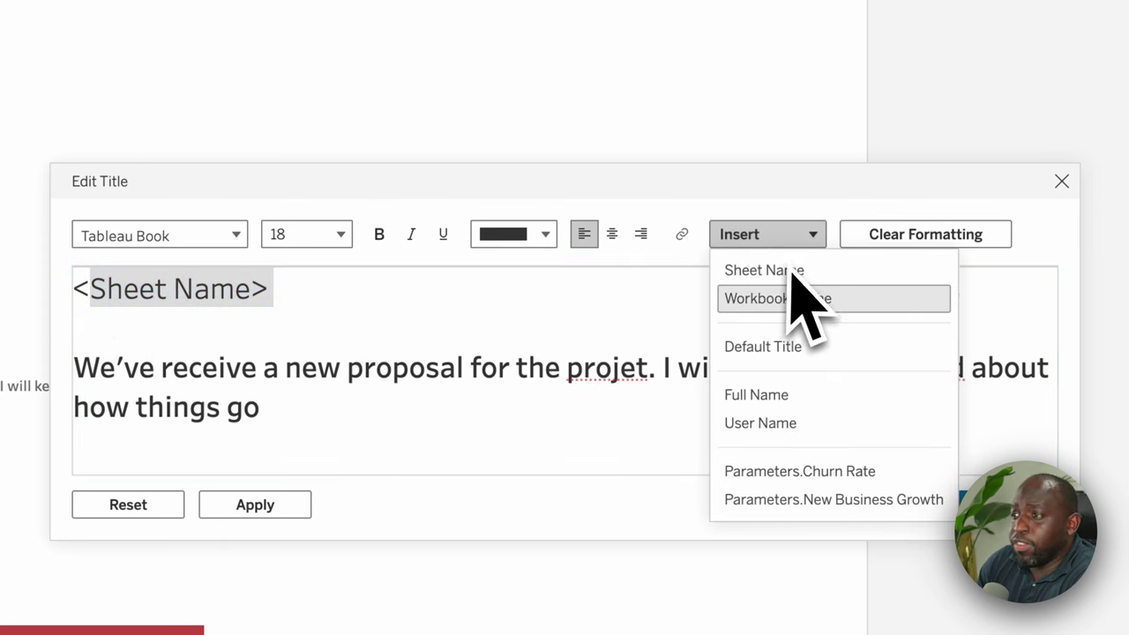
pyautogui.click(825, 347)
pyautogui.click(454, 304)
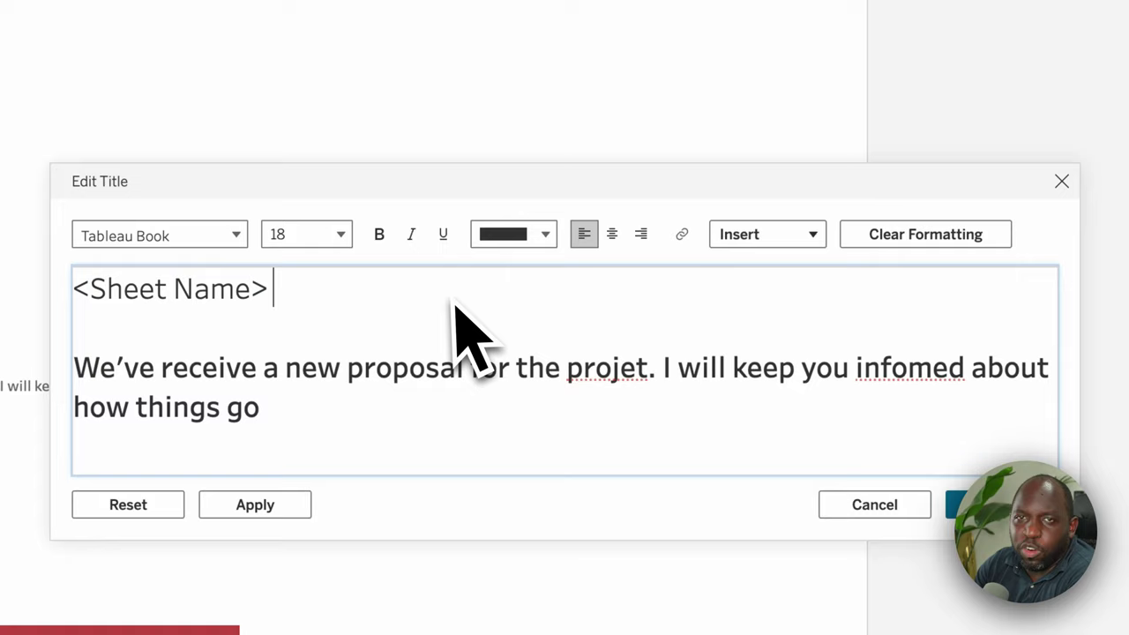